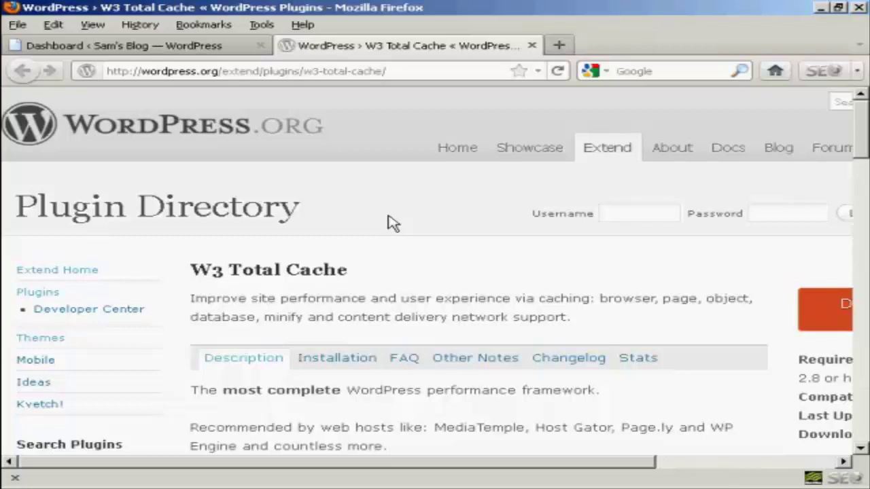
From the dashboard, search Plugins > Add New for 'W3 Total Cache'.
click(188, 48)
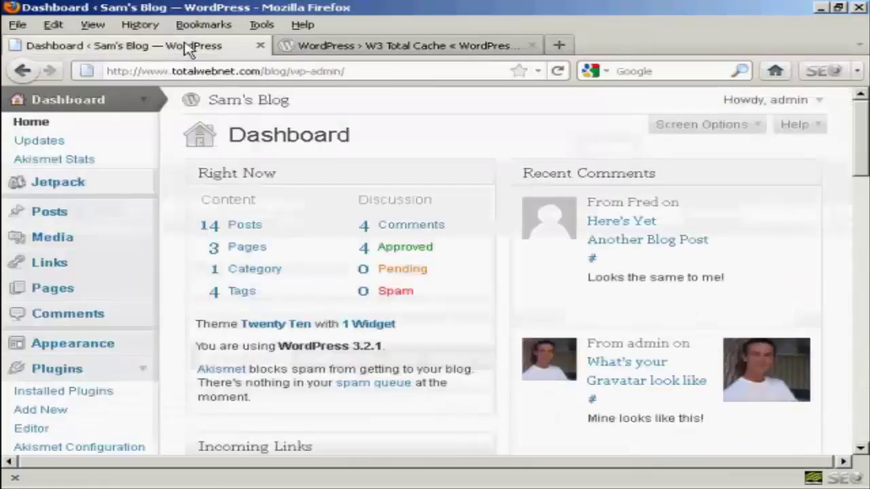
click(53, 413)
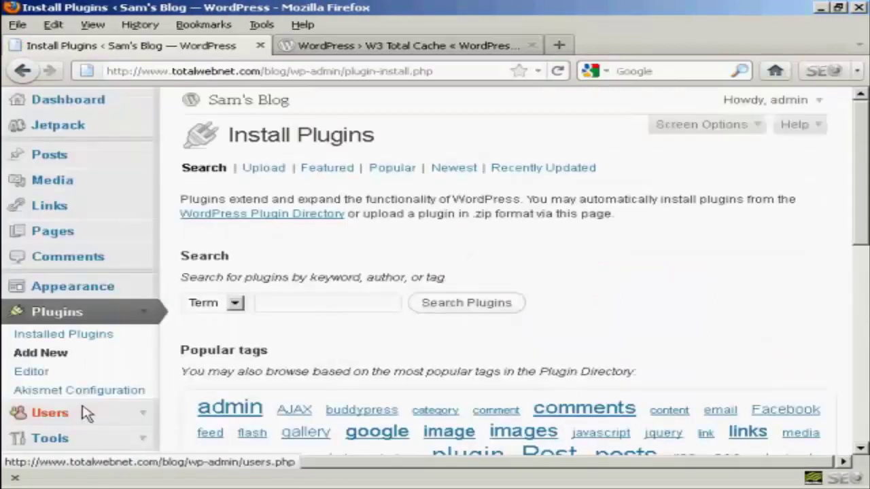
click(283, 303)
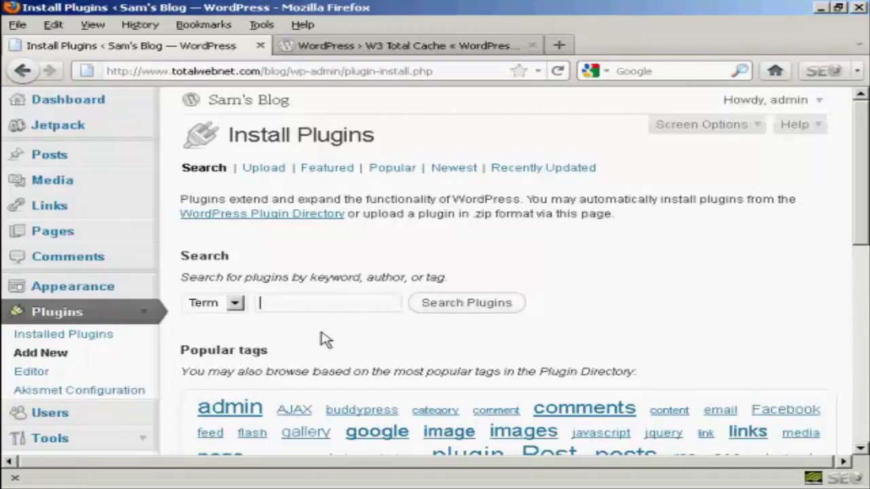
text(W3 Total Ca)
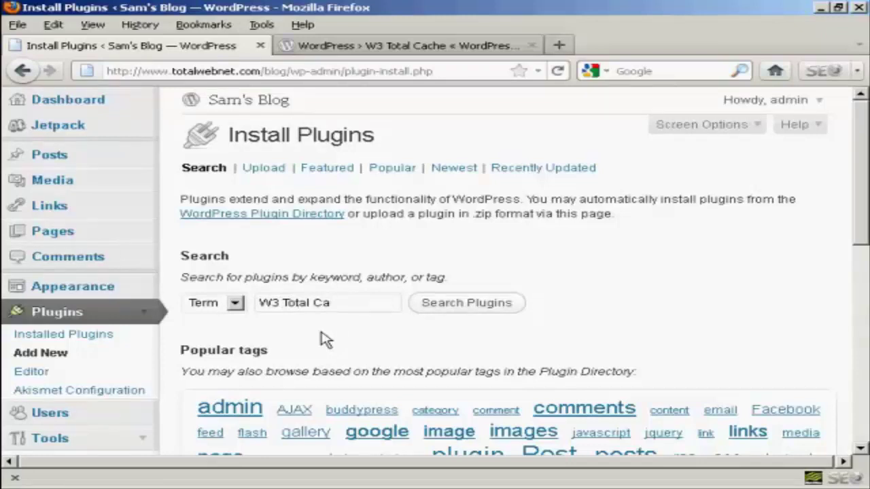
text(che)
click(458, 307)
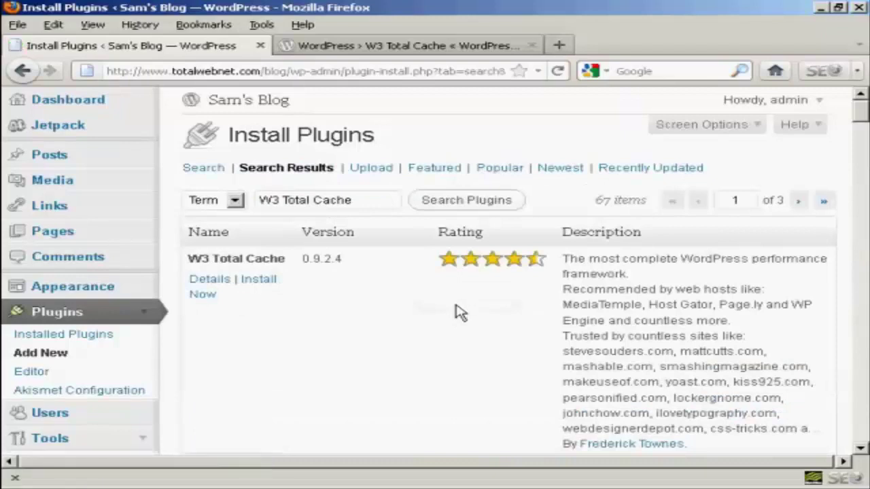
click(265, 275)
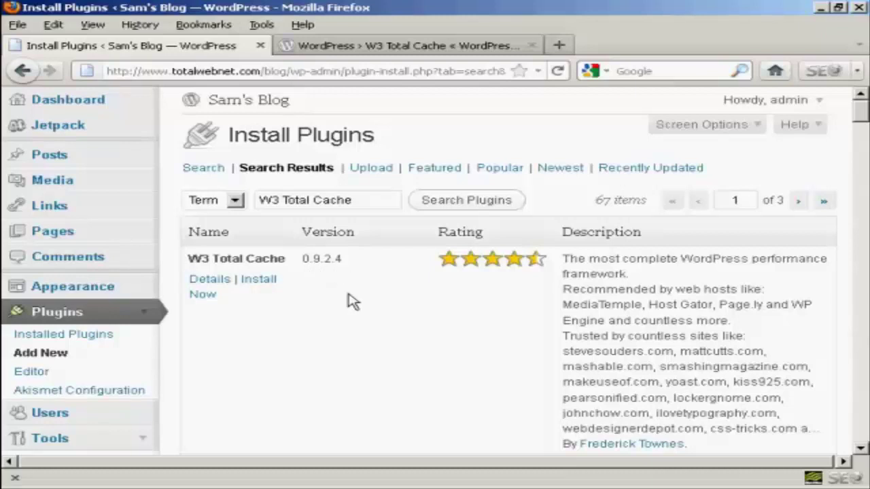
Install W3 Total Cache 0.9.2.4, confirm with OK, and activate the plugin.
click(262, 286)
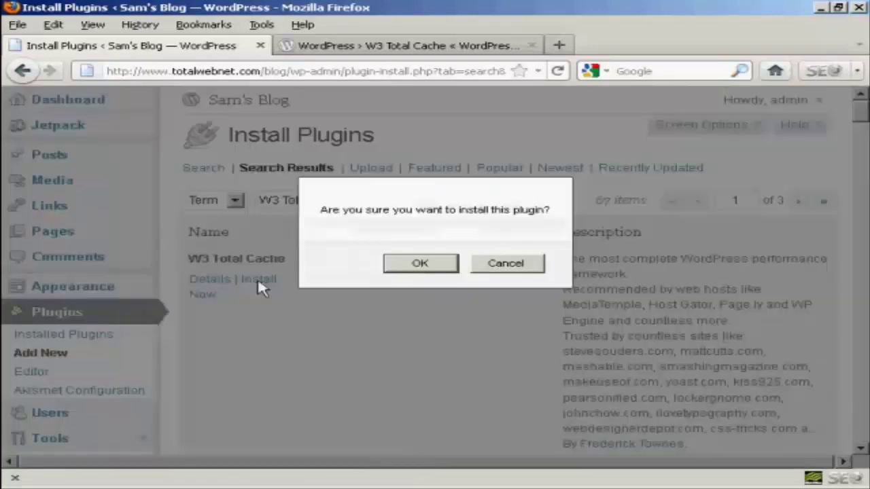
click(422, 270)
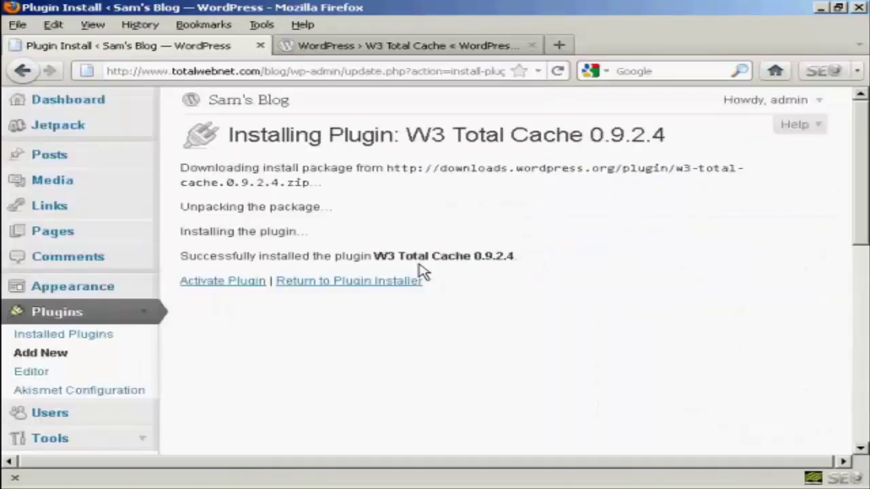
click(241, 286)
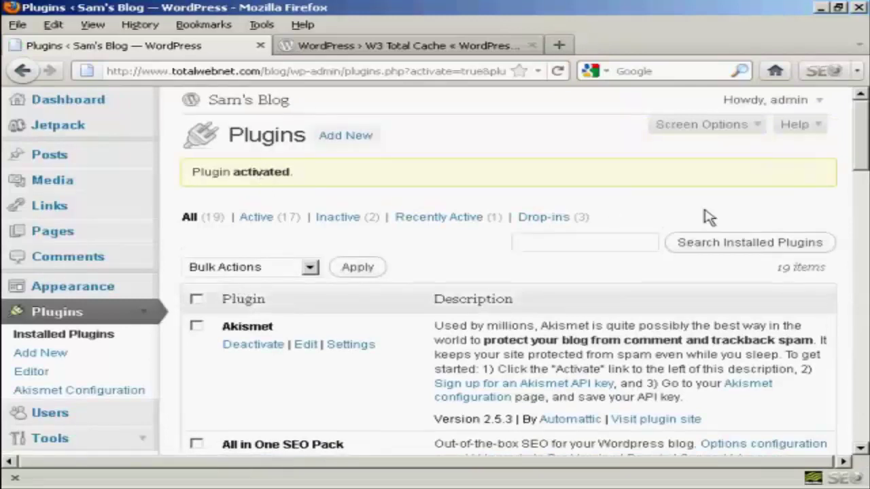
Open W3 Total Cache's Settings from the plugin list and deploy the preview settings live.
drag(863, 119, 861, 146)
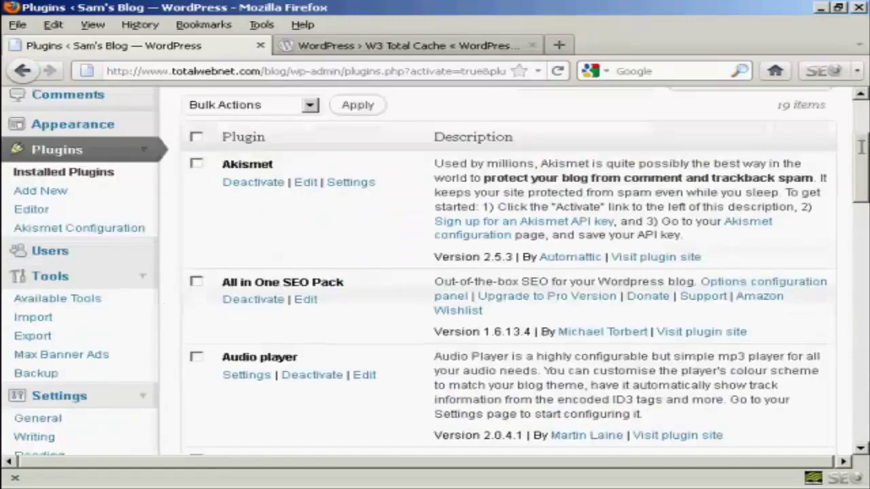
scroll(388, 242, down, 10)
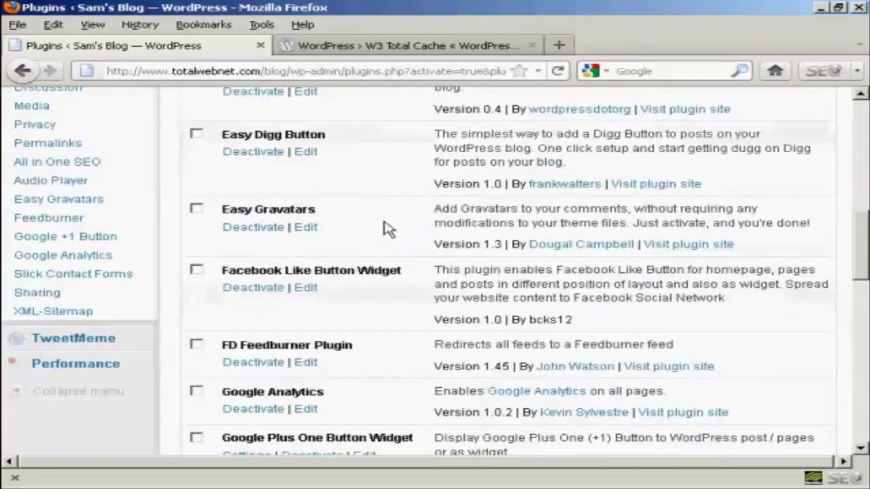
scroll(384, 228, down, 15)
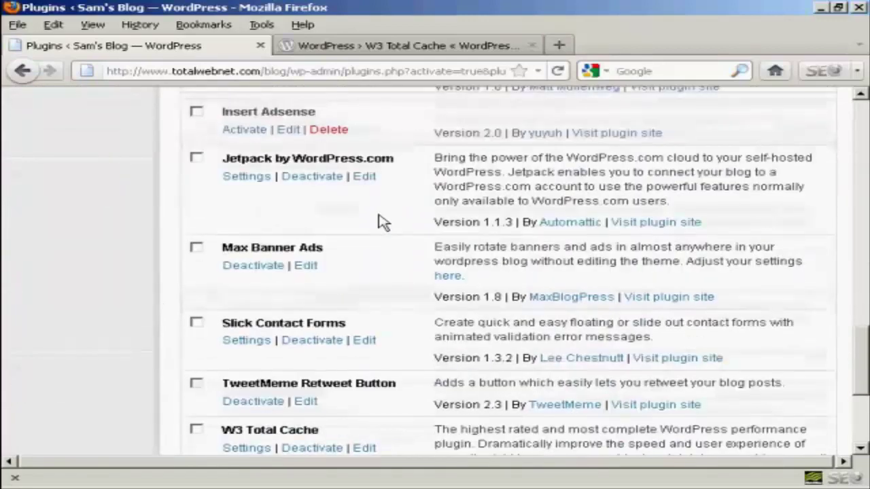
scroll(381, 224, down, 2)
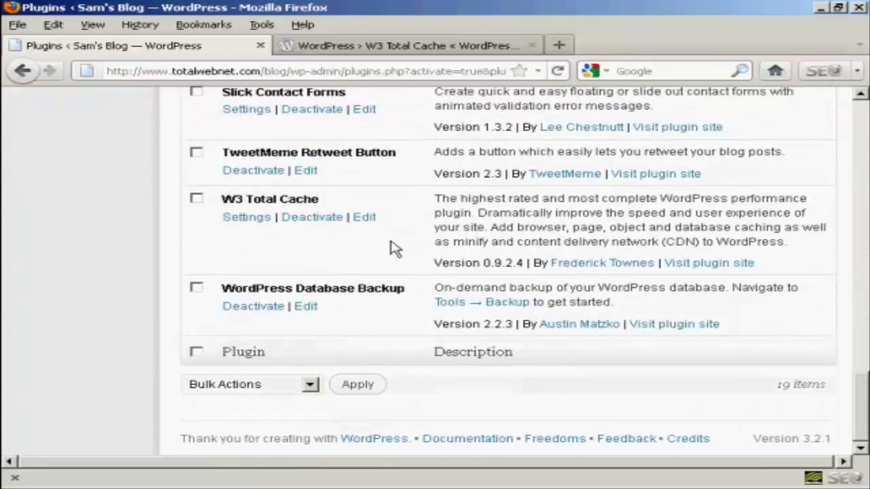
click(246, 218)
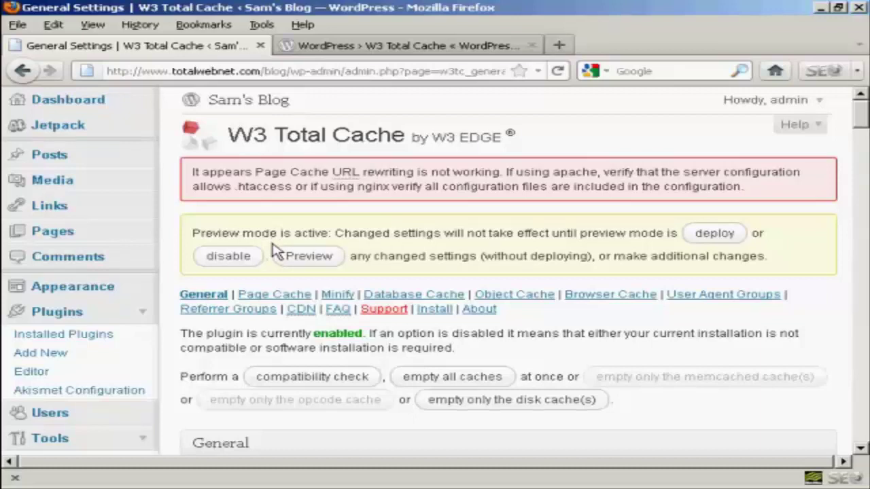
click(714, 234)
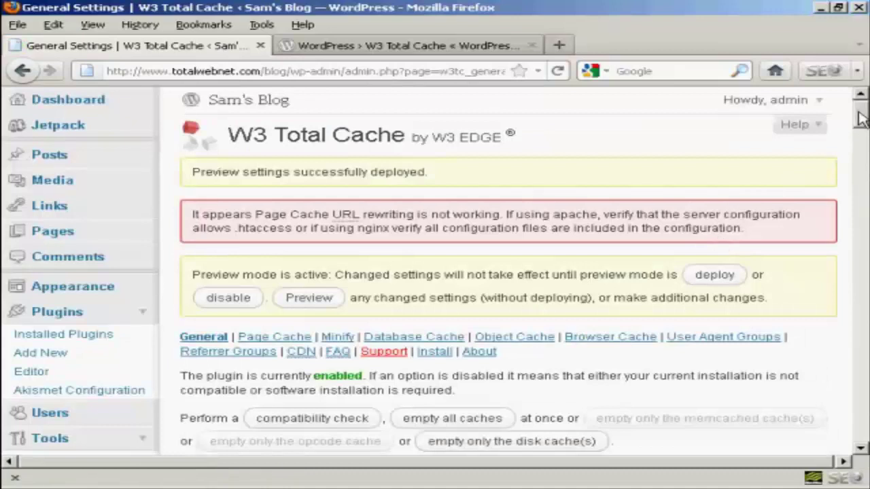
drag(862, 119, 861, 126)
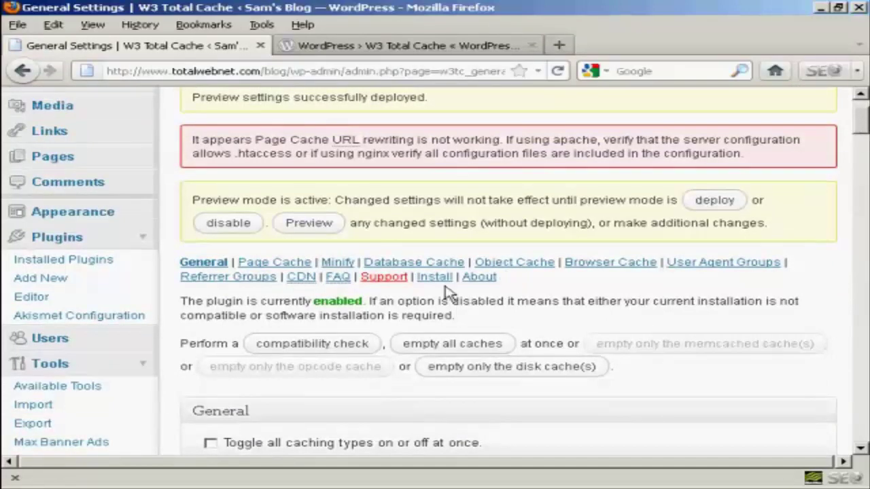
Run the server Compatibility Test, read through all its results, and close the popup.
click(353, 351)
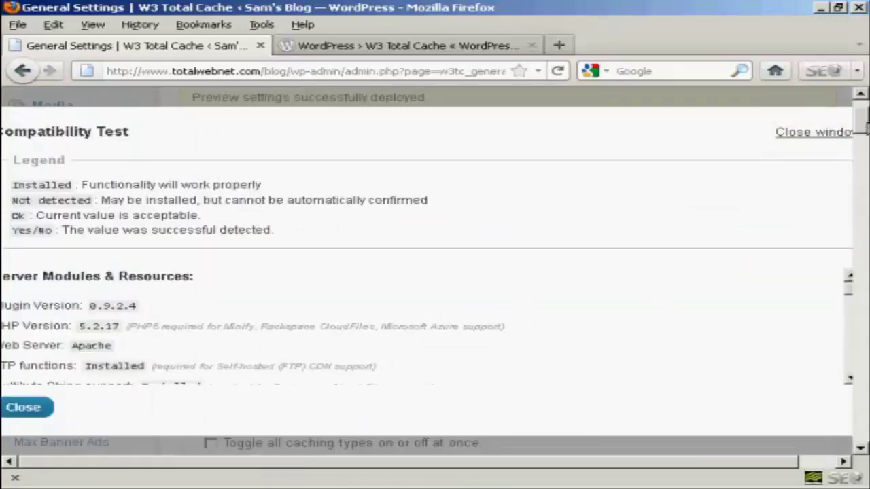
scroll(863, 131, down, 10)
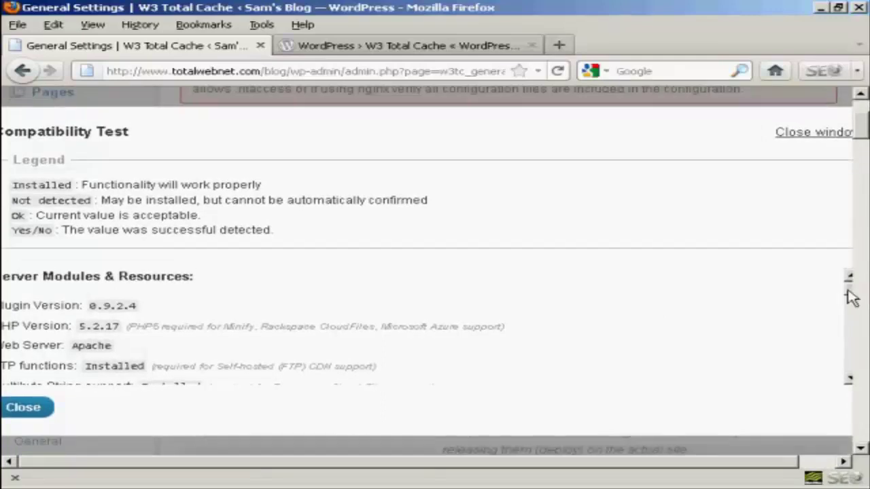
scroll(849, 286, down, 3)
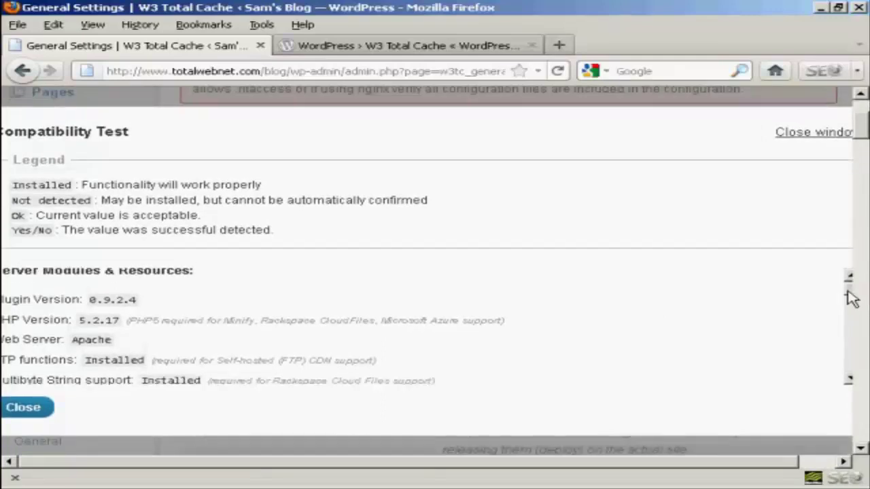
scroll(850, 307, down, 1)
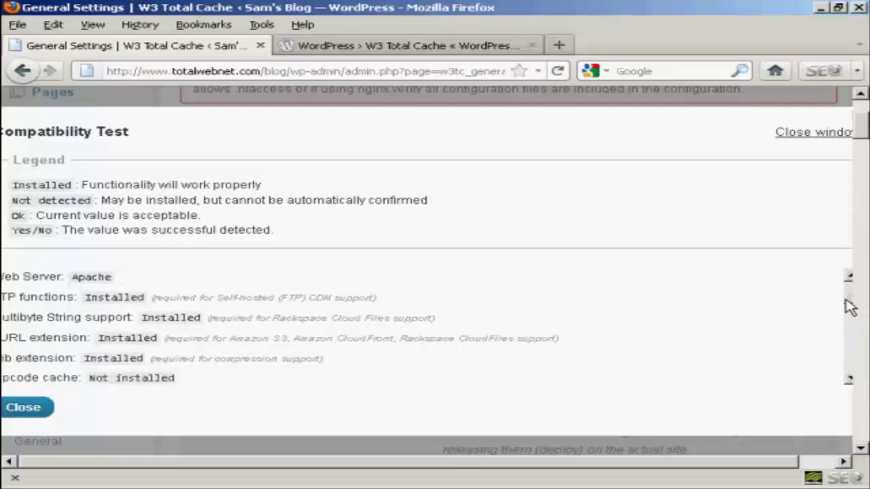
scroll(849, 307, down, 3)
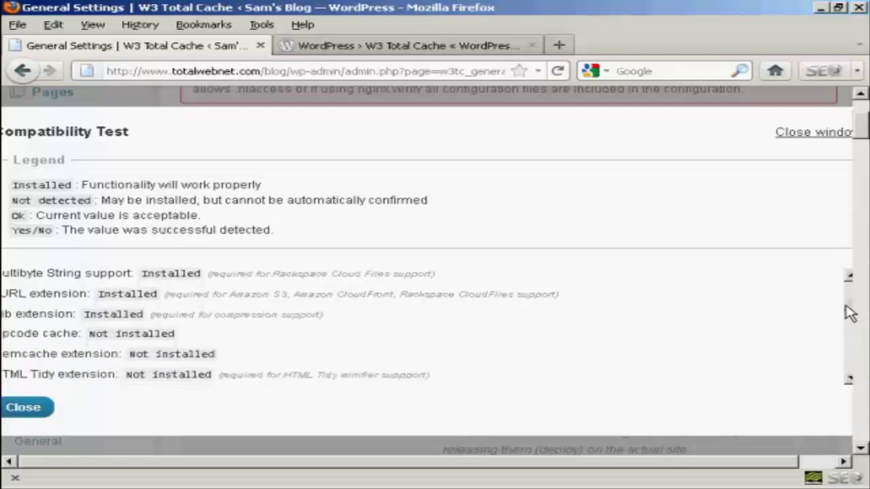
scroll(849, 314, down, 2)
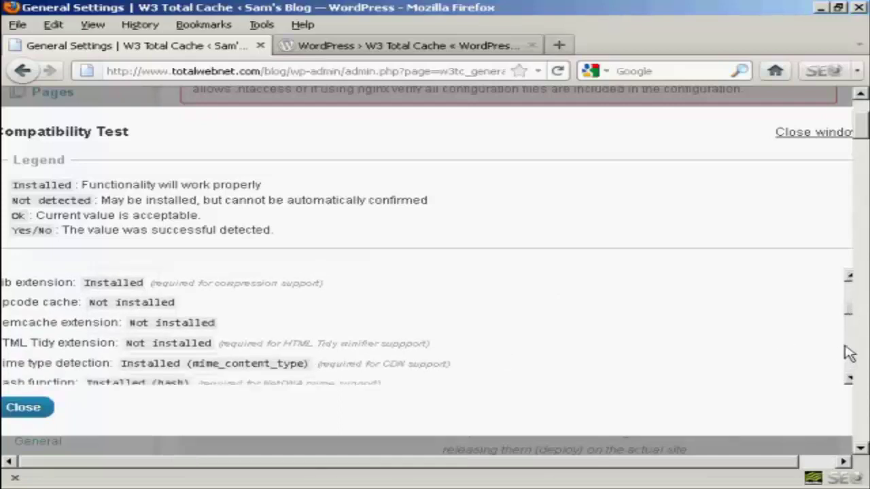
scroll(853, 323, down, 3)
scroll(854, 322, down, 7)
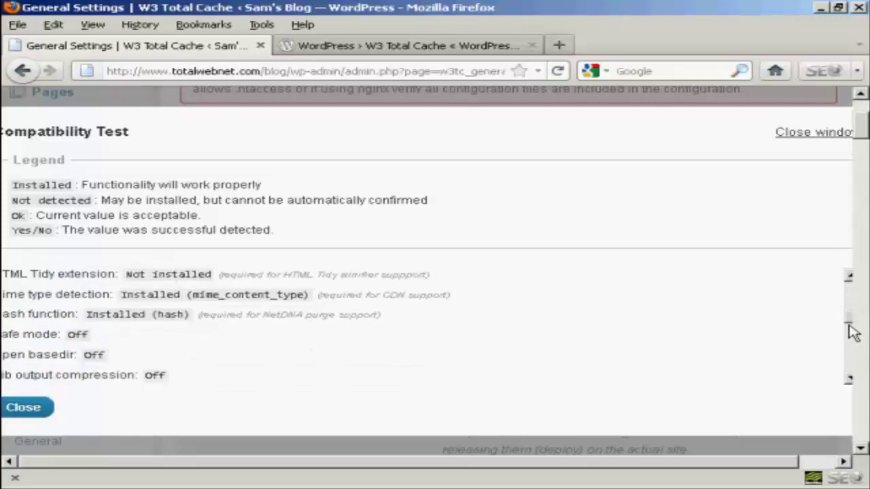
scroll(853, 343, down, 8)
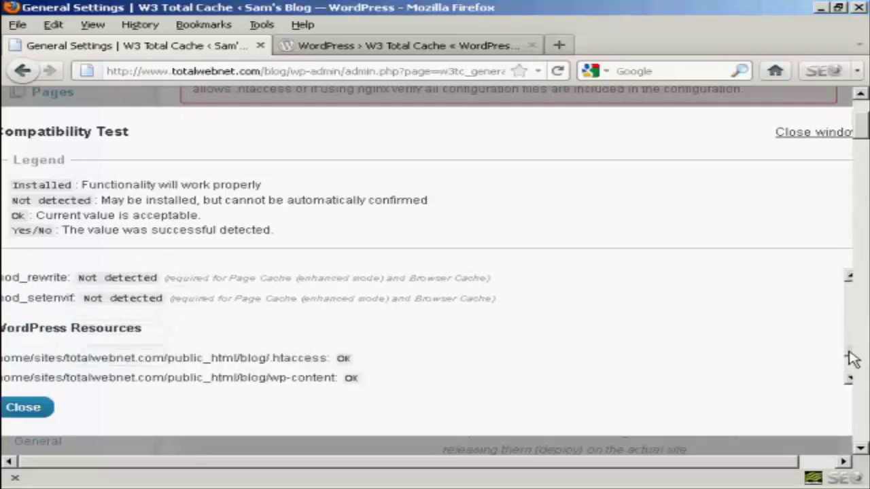
scroll(854, 360, down, 4)
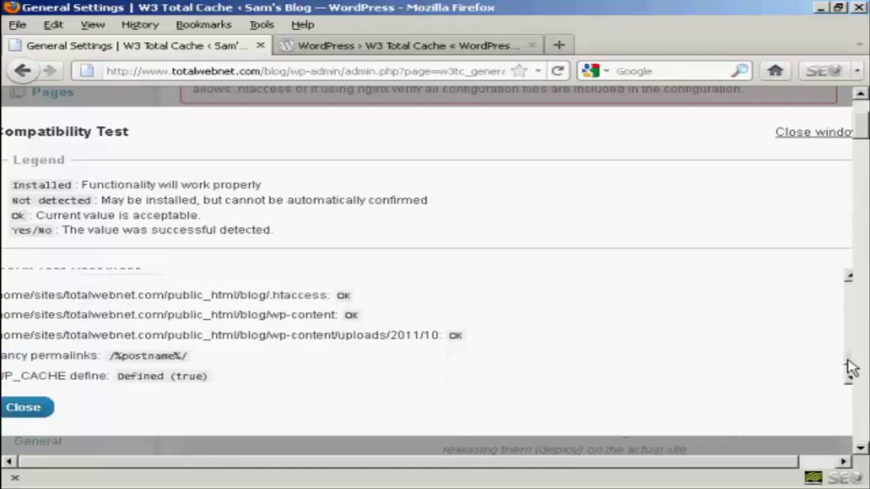
scroll(852, 371, down, 1)
scroll(852, 372, down, 1)
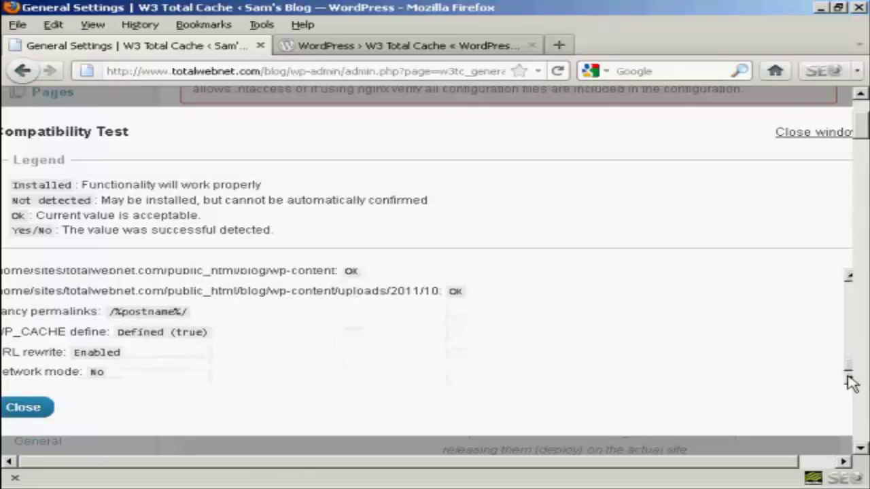
click(23, 408)
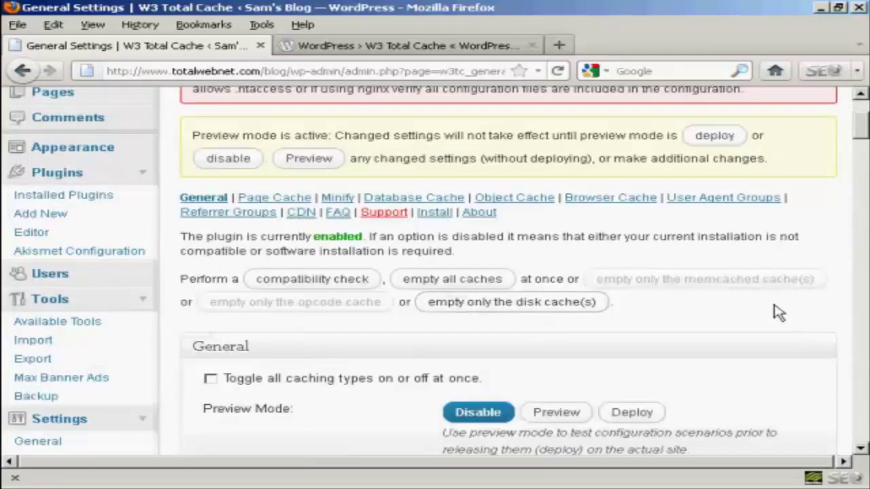
Choose Disk: Basic as the Page Cache Method and save all settings.
scroll(813, 234, down, 3)
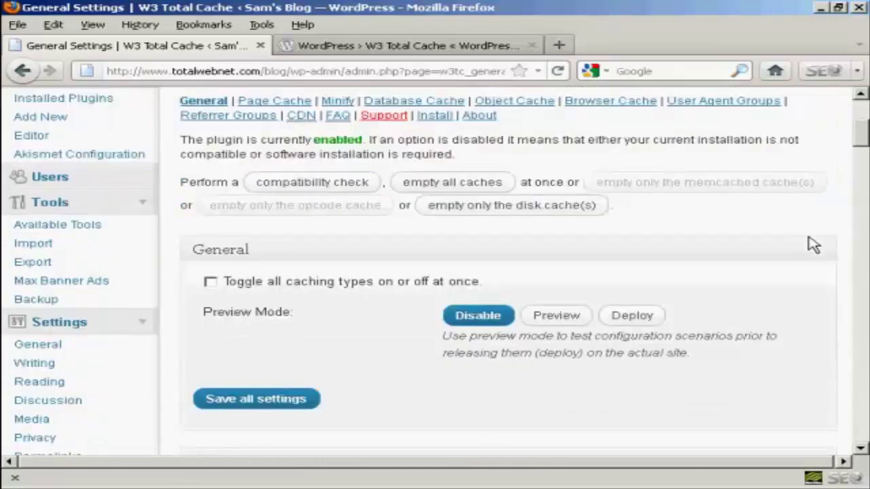
scroll(813, 245, down, 5)
scroll(813, 245, down, 3)
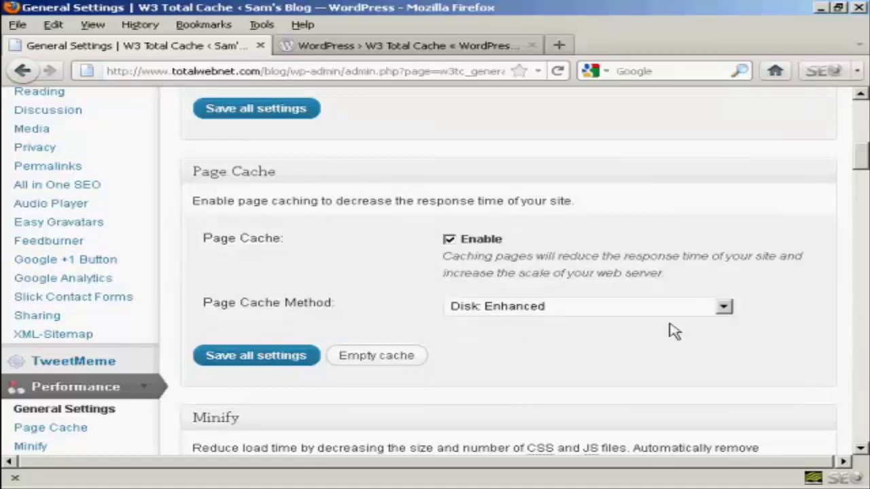
click(725, 308)
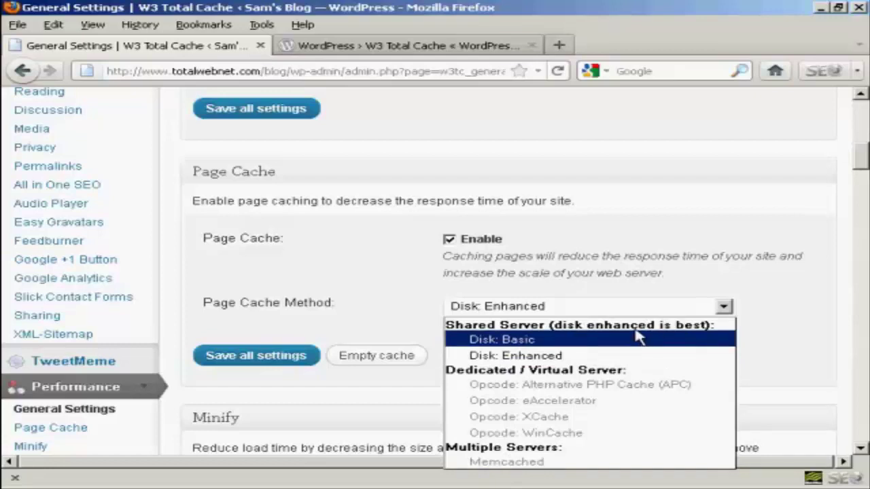
click(514, 340)
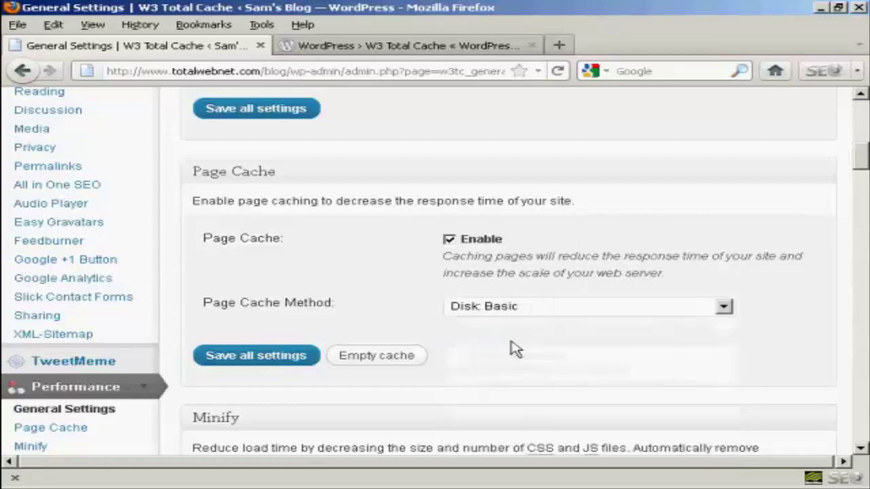
click(270, 365)
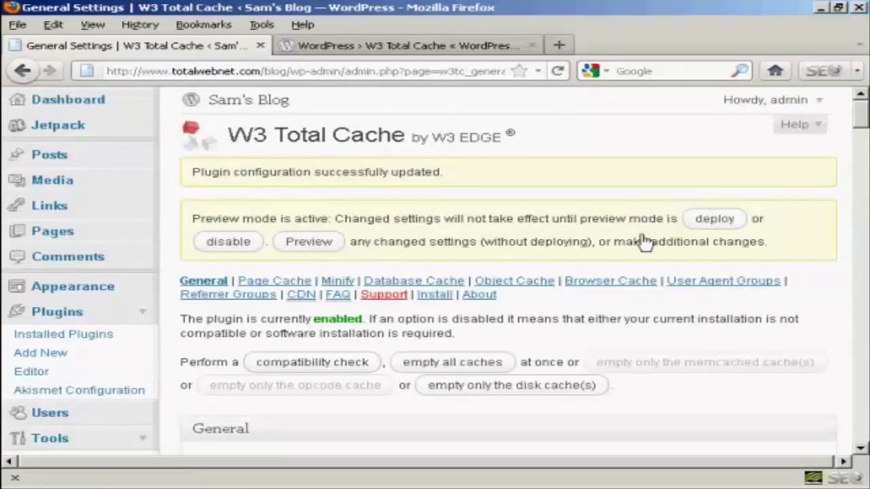
Disable preview mode, then reselect Disk: Basic for page cache and save again.
click(229, 253)
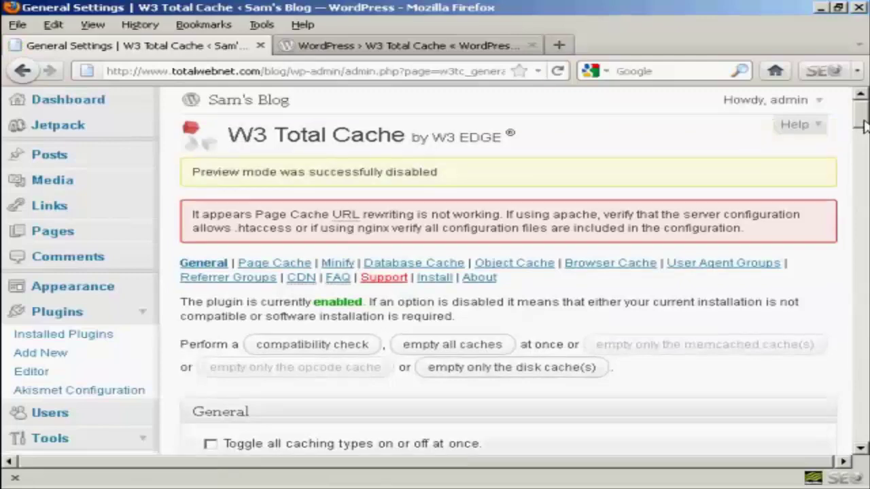
scroll(863, 131, down, 1)
drag(863, 131, 863, 161)
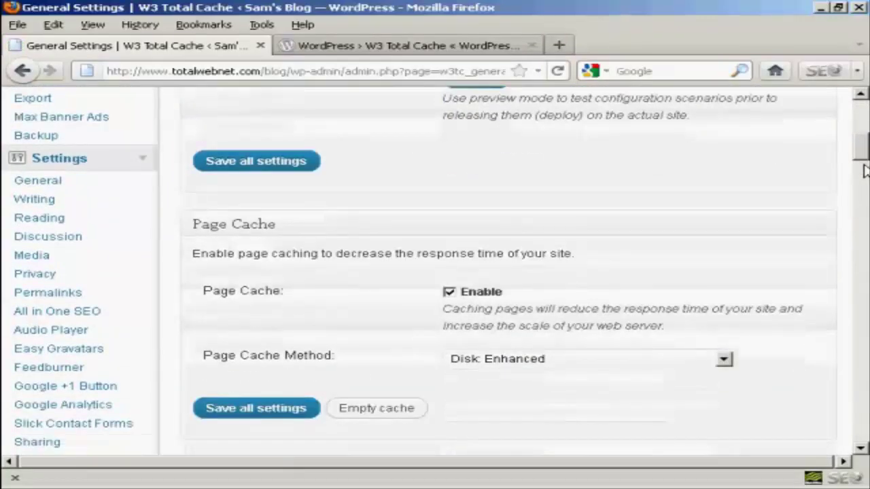
click(724, 360)
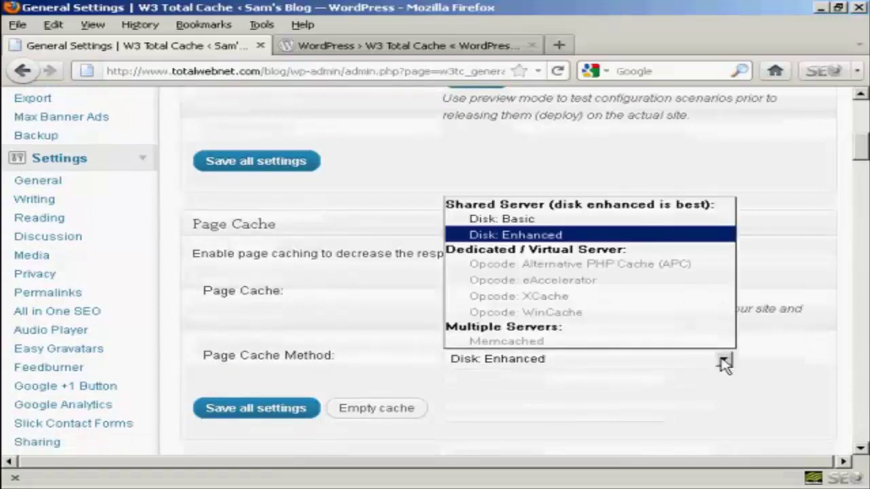
click(498, 220)
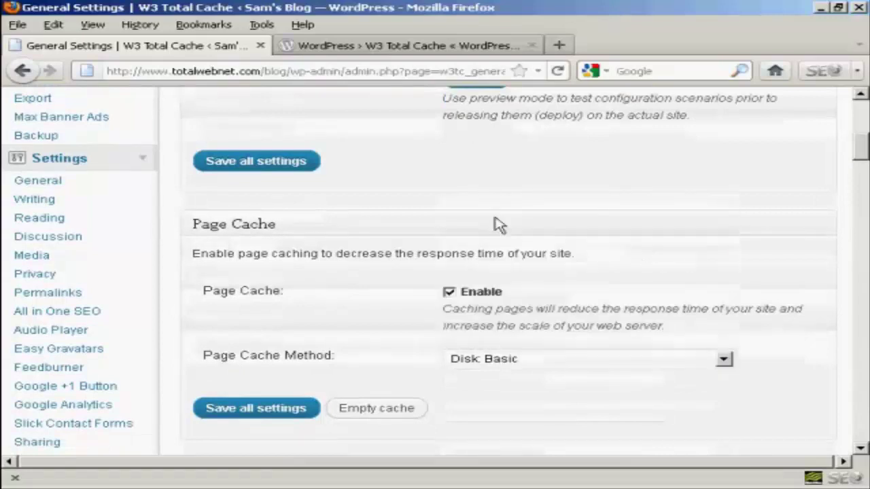
click(262, 414)
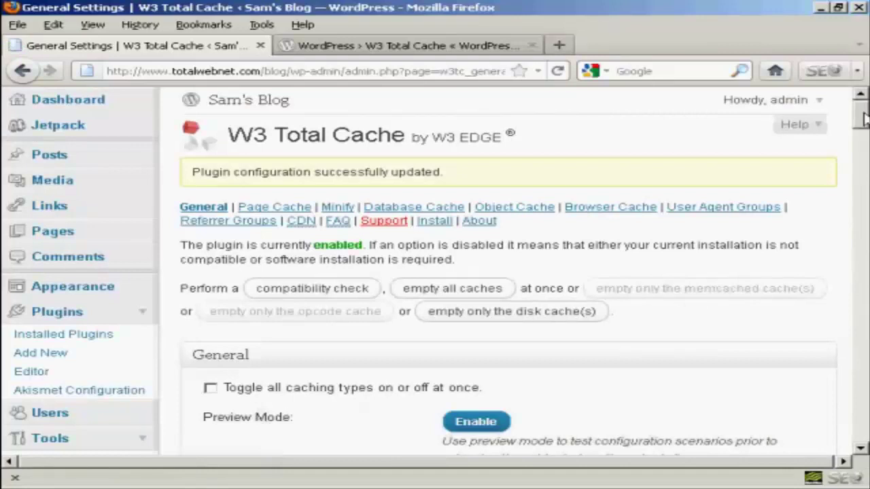
Enable Minify and save all settings.
scroll(722, 247, down, 3)
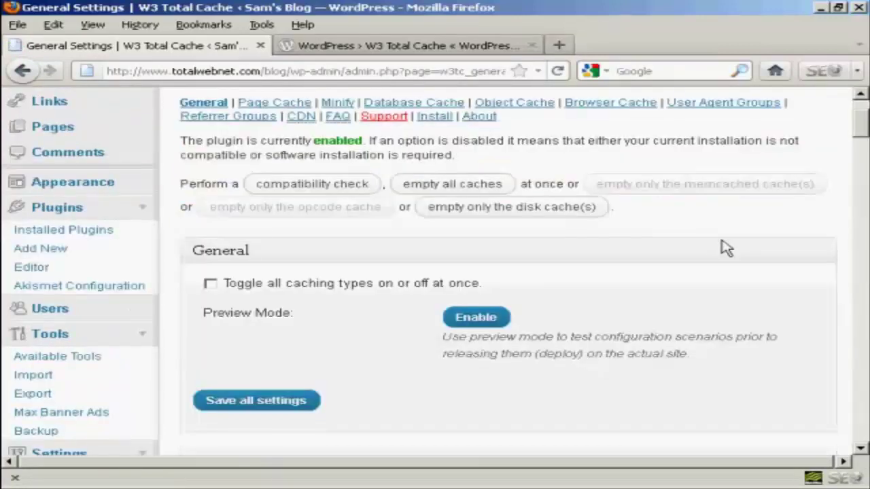
scroll(755, 264, down, 5)
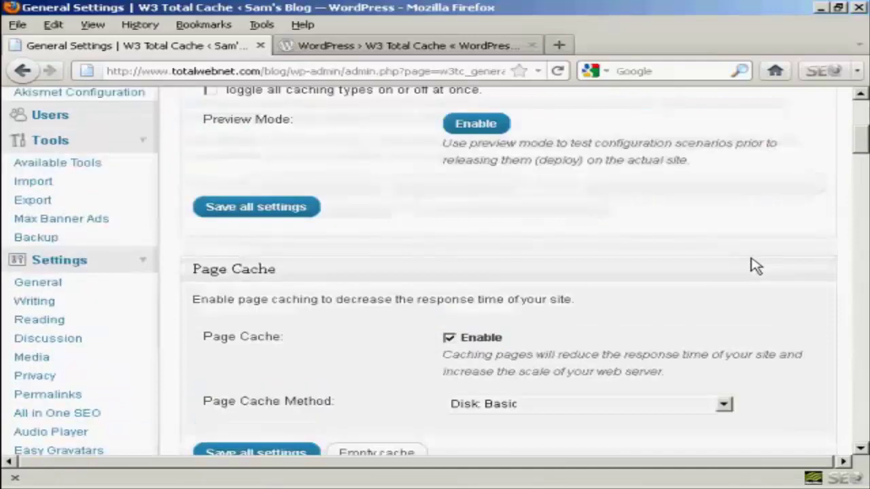
scroll(747, 262, down, 6)
scroll(744, 262, down, 5)
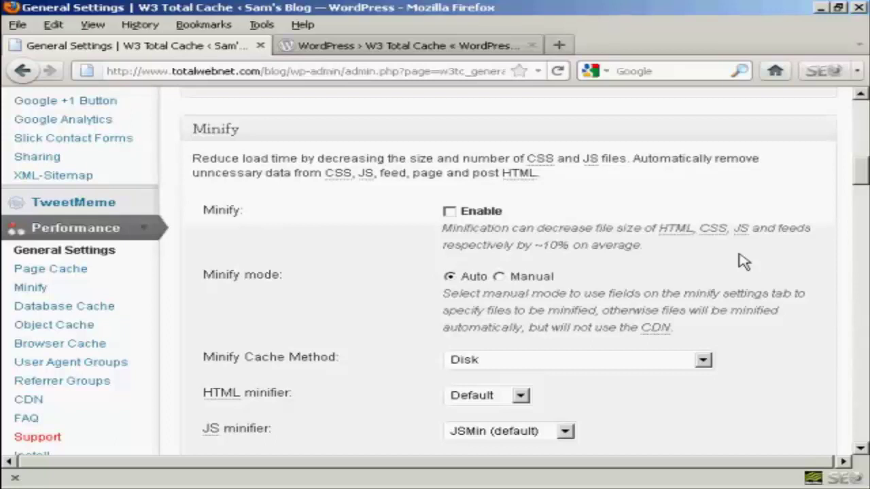
click(449, 212)
drag(860, 180, 862, 188)
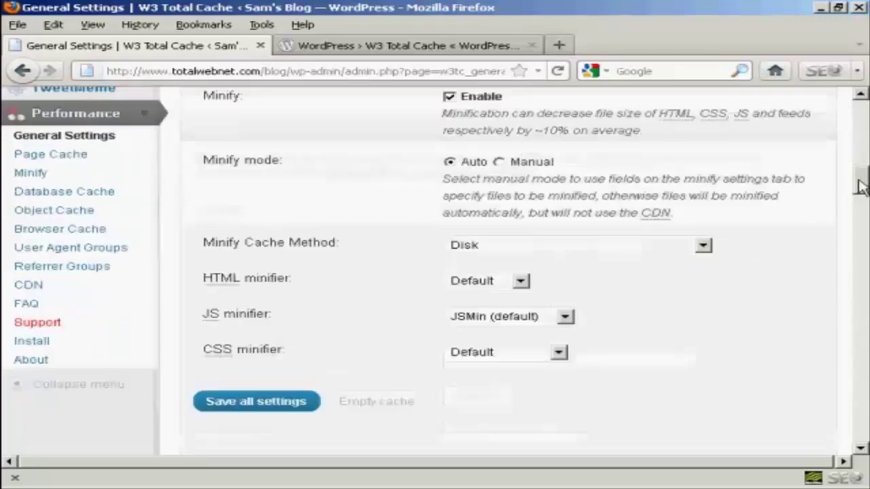
click(276, 410)
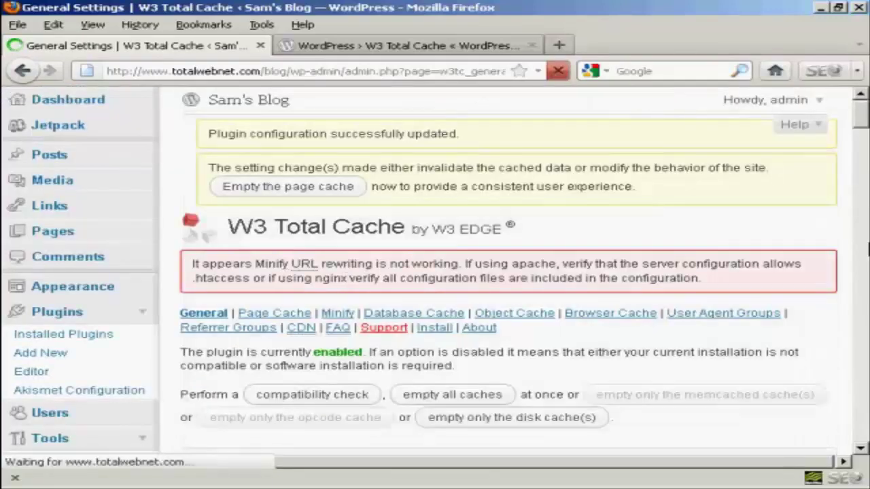
Untick Minify Enable after the URL rewriting warning, leaving mode Auto and Disk cache.
drag(861, 117, 863, 176)
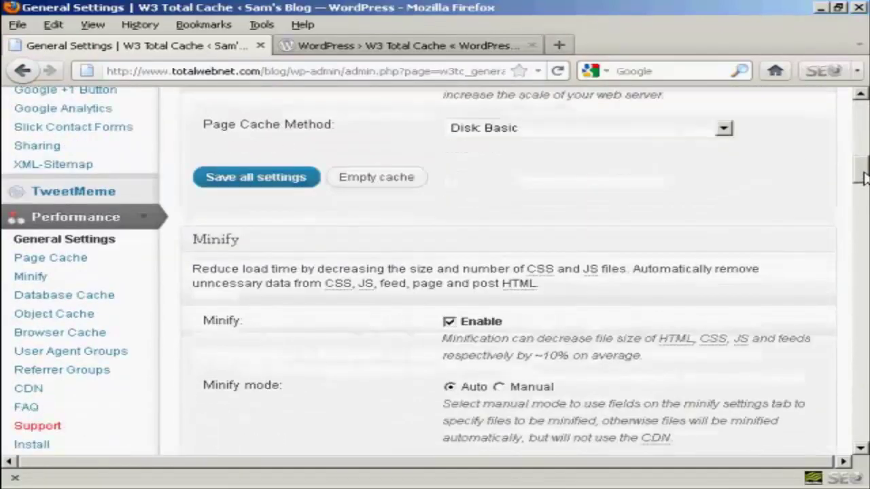
drag(863, 185, 863, 187)
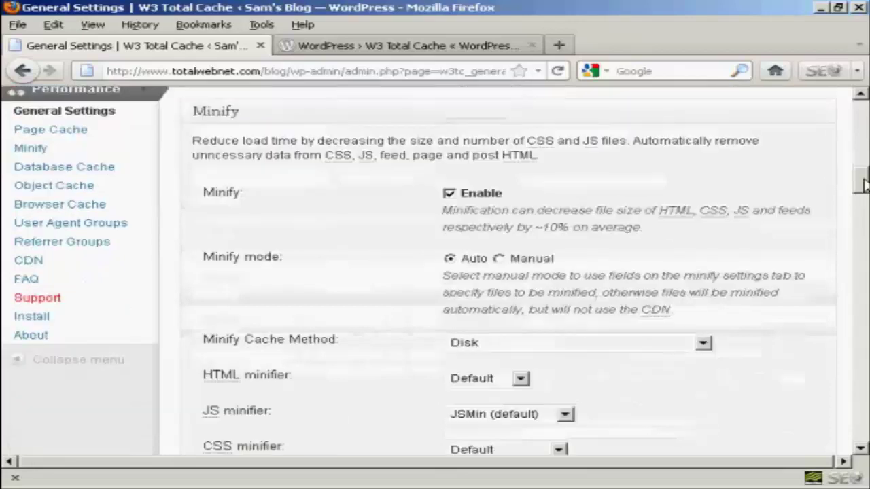
click(450, 194)
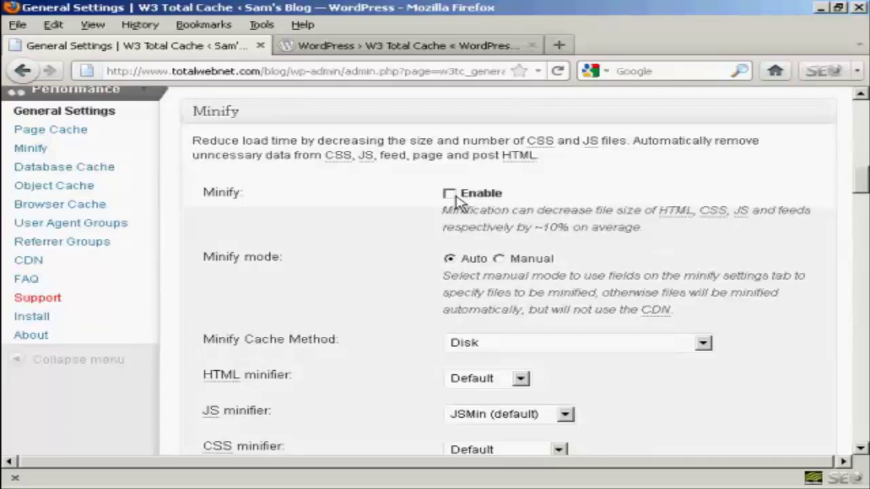
scroll(861, 175, down, 1)
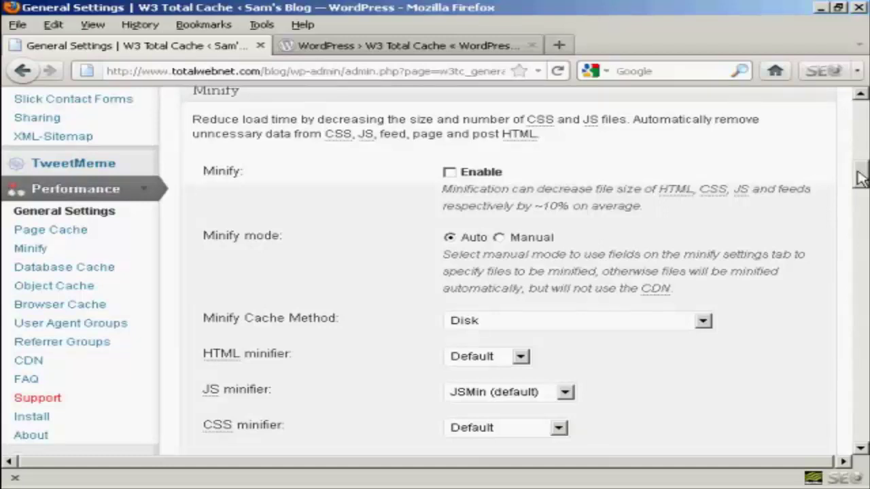
Tick Enable for Database Cache and Object Cache, leaving Browser Cache on and CDN off.
drag(861, 175, 860, 212)
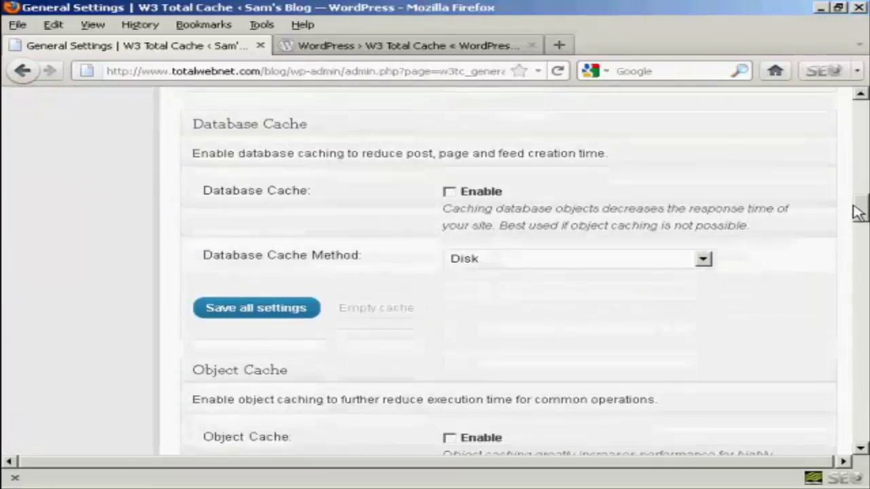
click(450, 193)
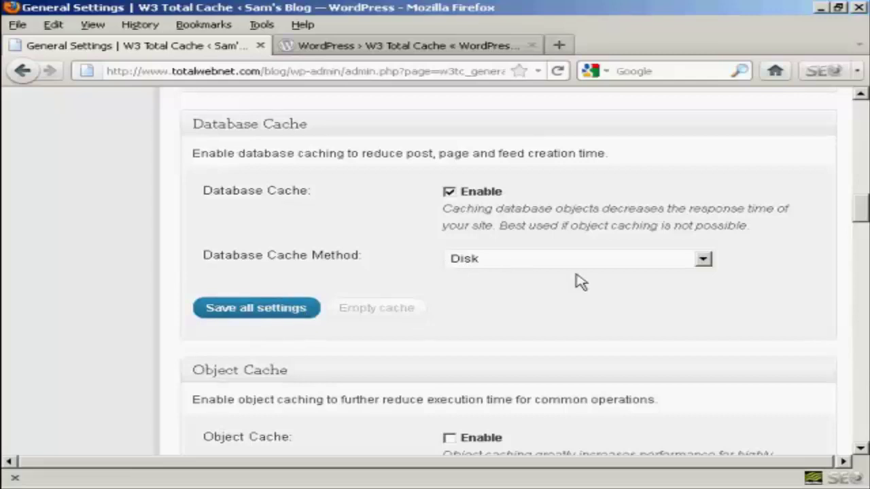
scroll(581, 282, down, 8)
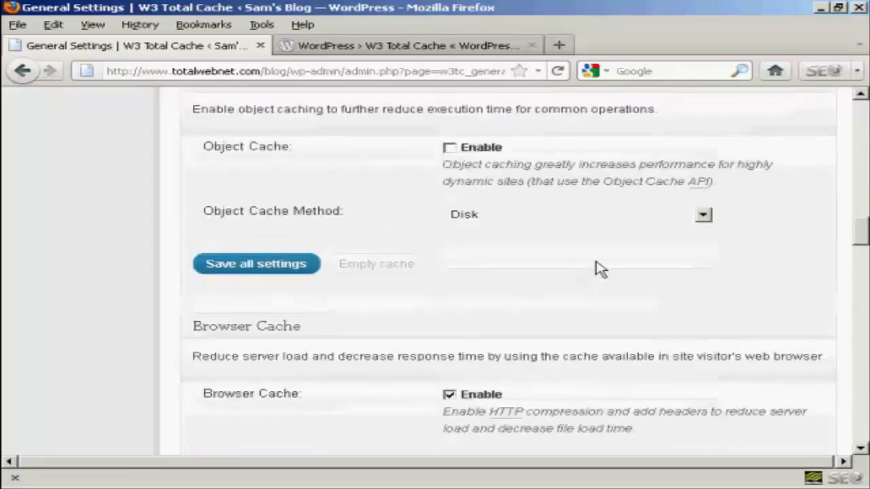
scroll(595, 244, up, 3)
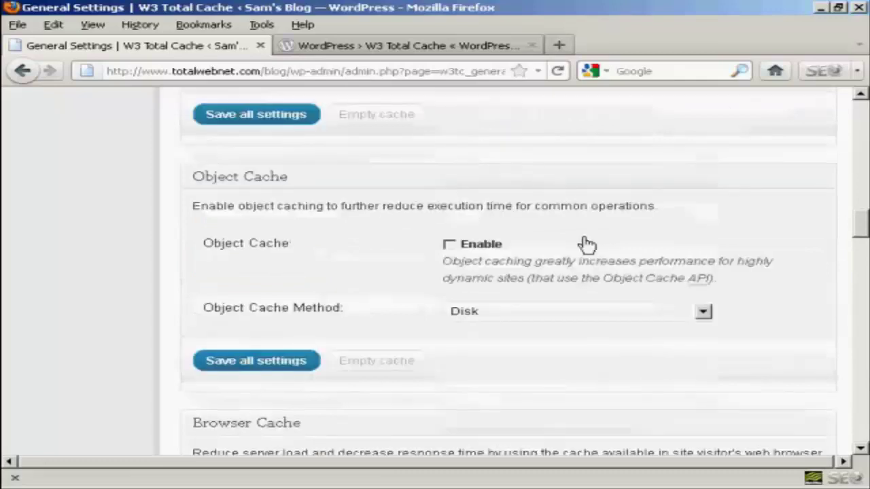
click(449, 246)
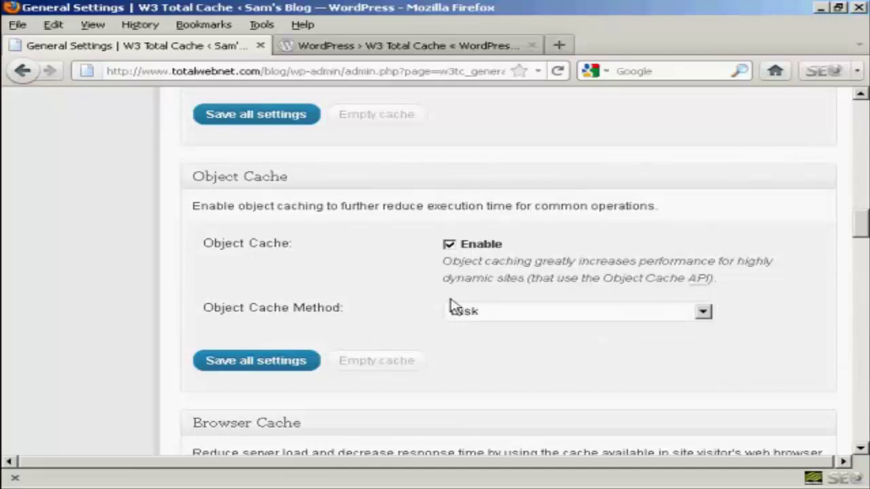
scroll(453, 305, down, 3)
scroll(446, 296, down, 3)
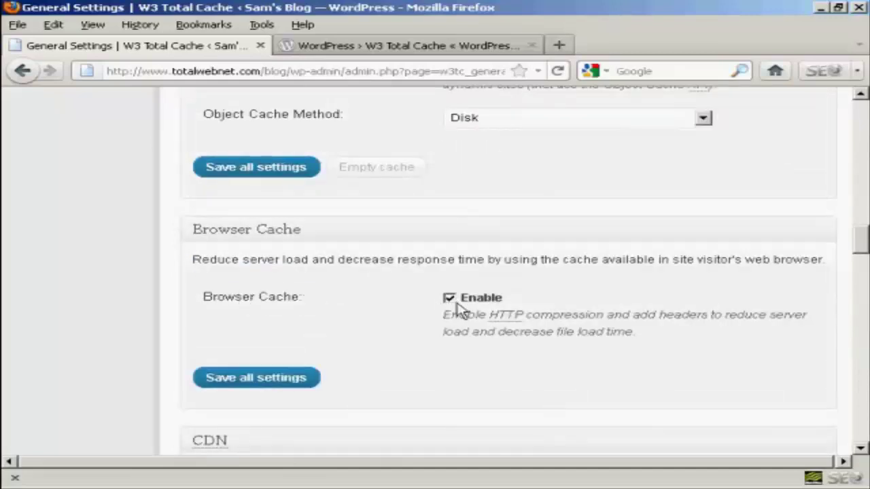
scroll(553, 317, down, 6)
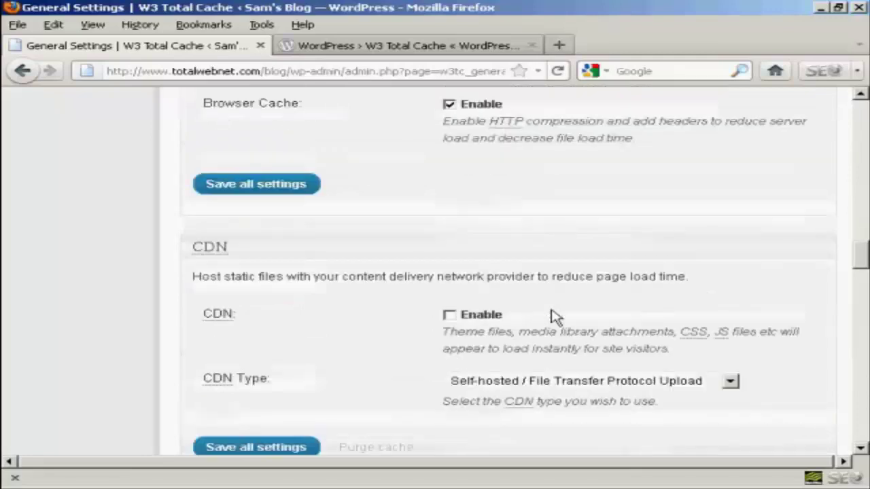
scroll(554, 315, down, 3)
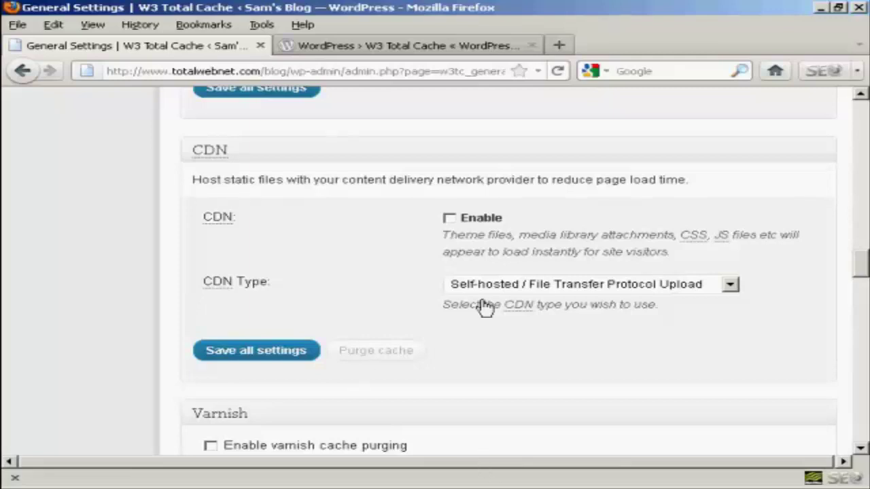
Save all settings with object caching enabled, getting the 'Plugin configuration successfully updated' notice.
scroll(484, 223, up, 10)
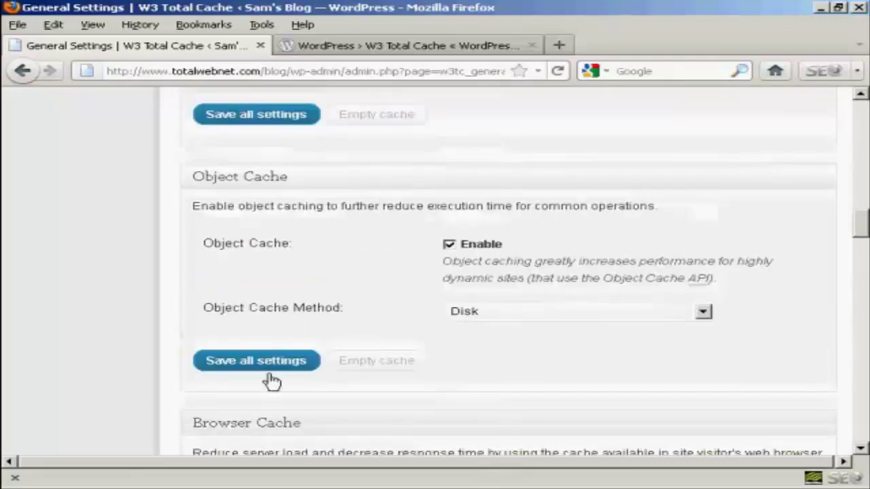
click(273, 366)
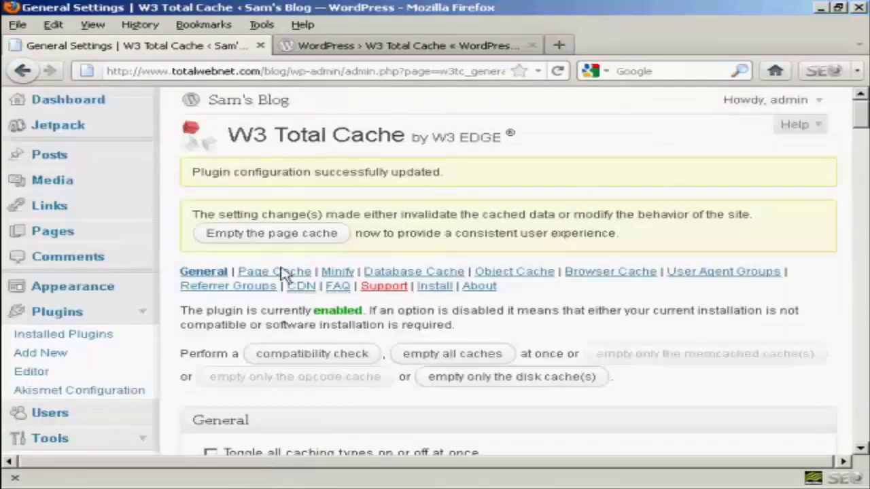
scroll(281, 274, down, 3)
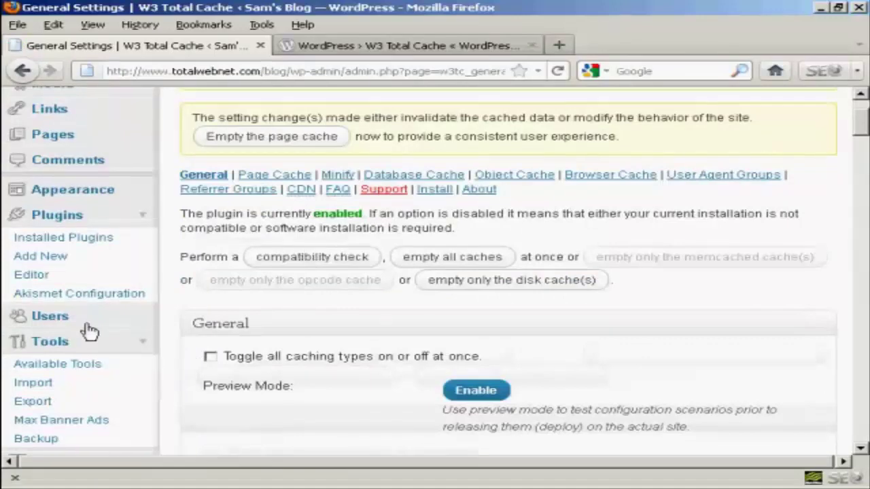
scroll(95, 372, down, 15)
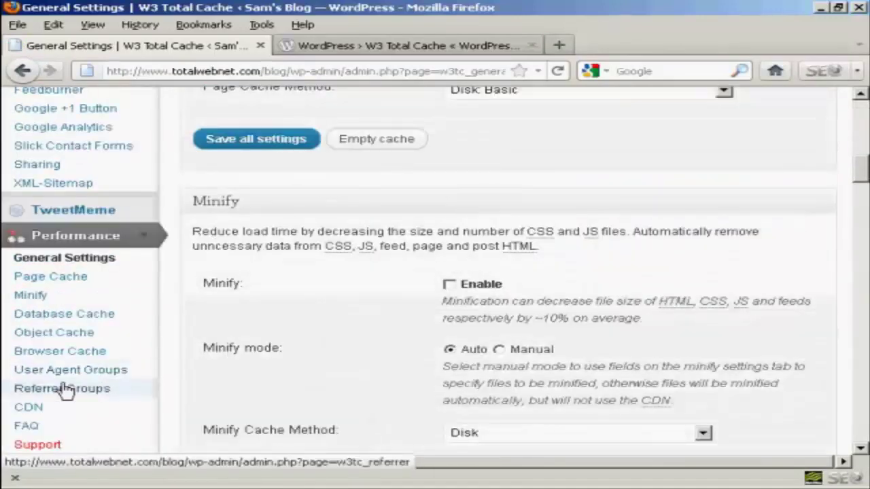
Open Performance > CDN and look over its General host options and FTP Configuration fields.
click(30, 411)
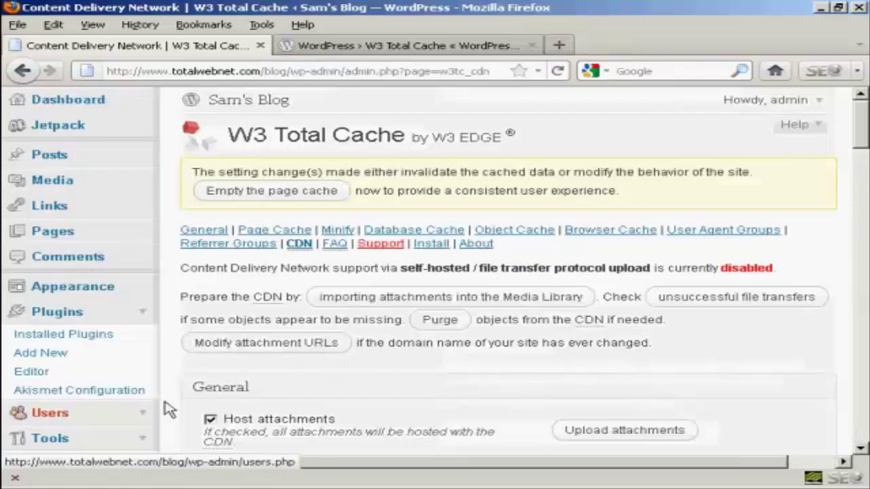
scroll(390, 347, down, 5)
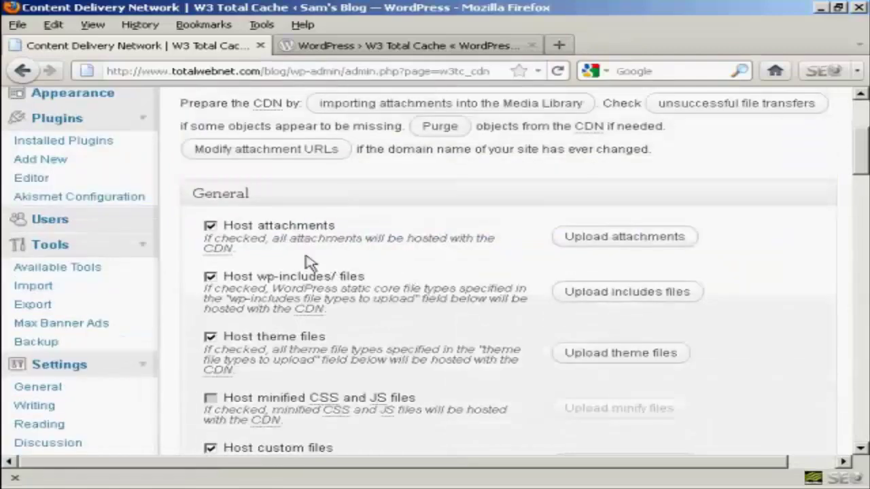
scroll(309, 260, down, 5)
scroll(310, 260, down, 3)
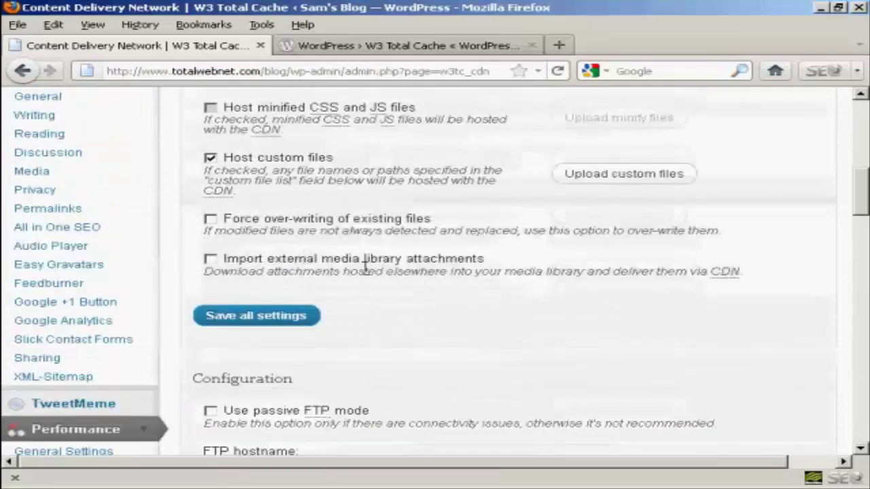
scroll(365, 267, down, 14)
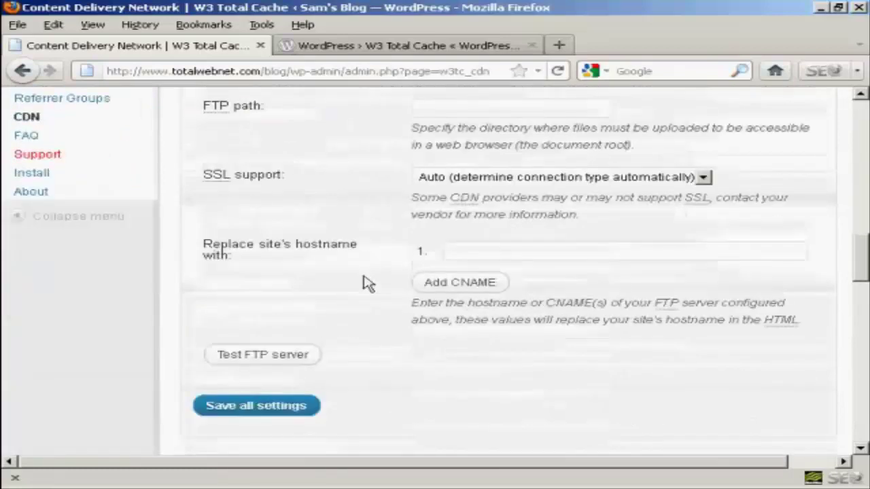
scroll(344, 219, up, 5)
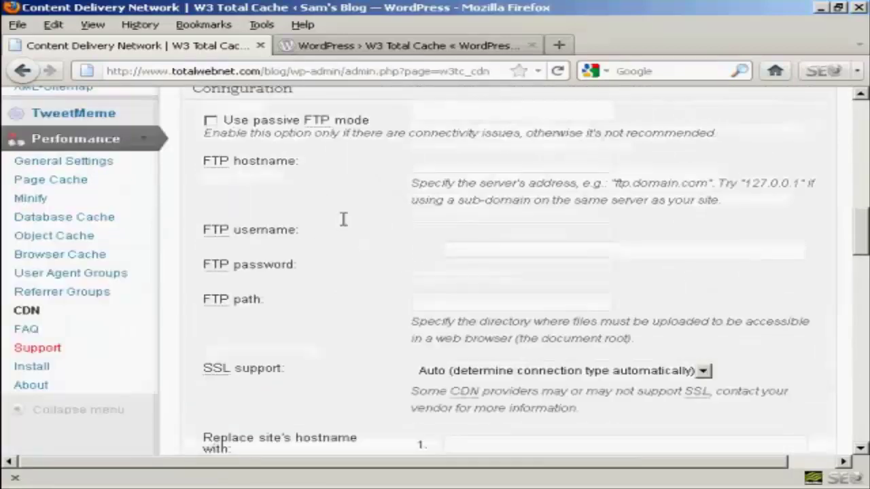
scroll(343, 219, up, 6)
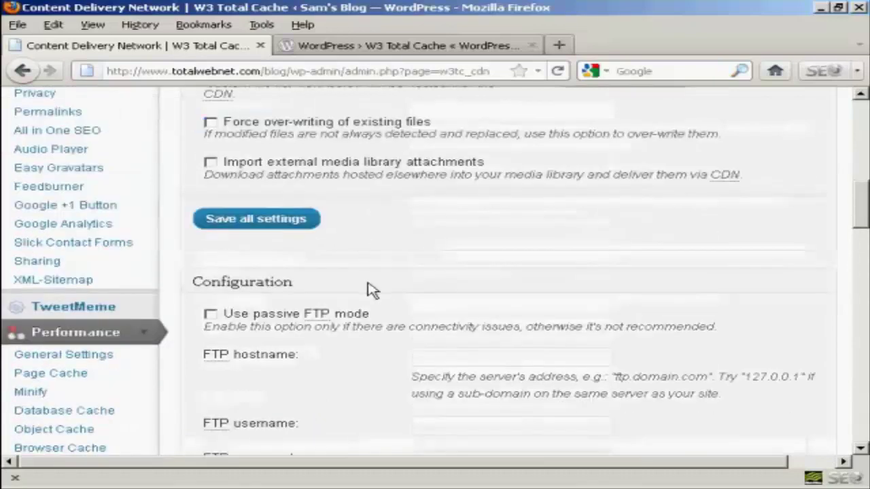
scroll(372, 288, up, 11)
scroll(372, 289, down, 3)
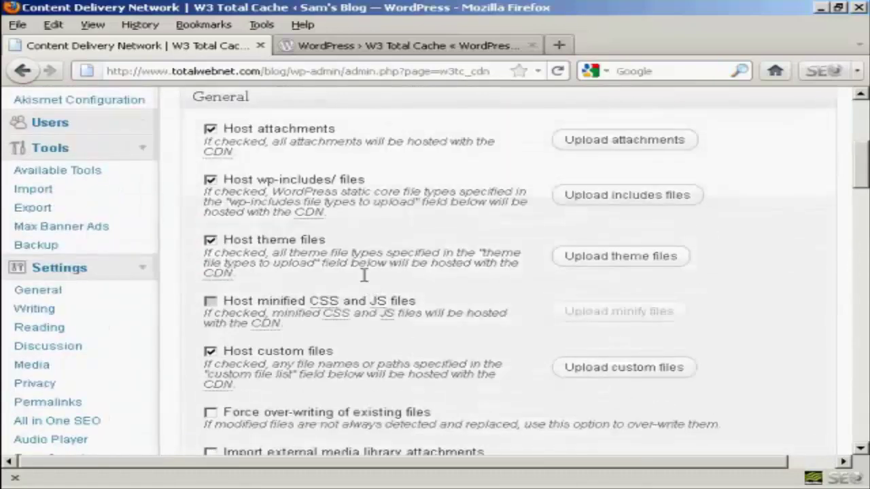
Return to Performance > General Settings and scroll down to the disabled Varnish and CloudFlare sections.
scroll(367, 283, down, 8)
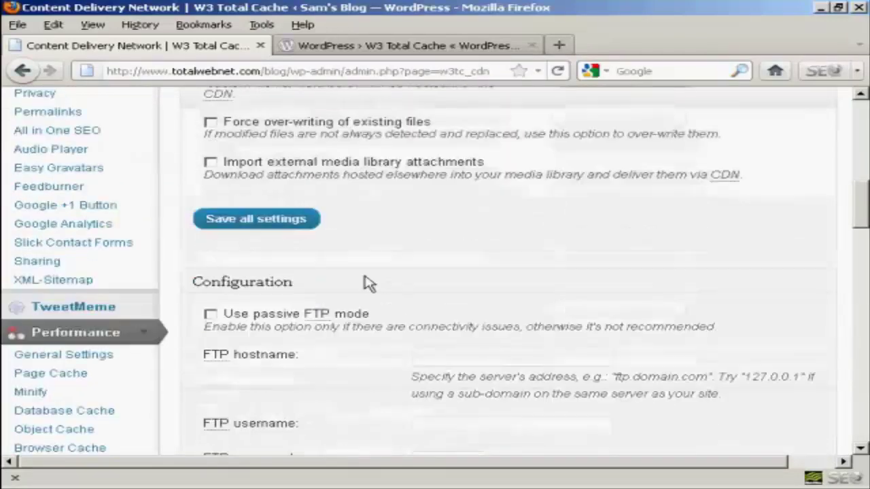
click(92, 358)
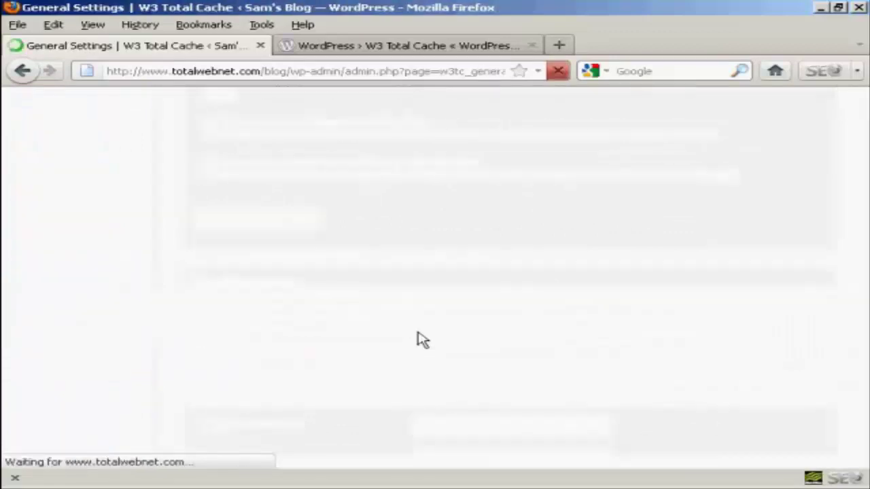
scroll(679, 306, down, 15)
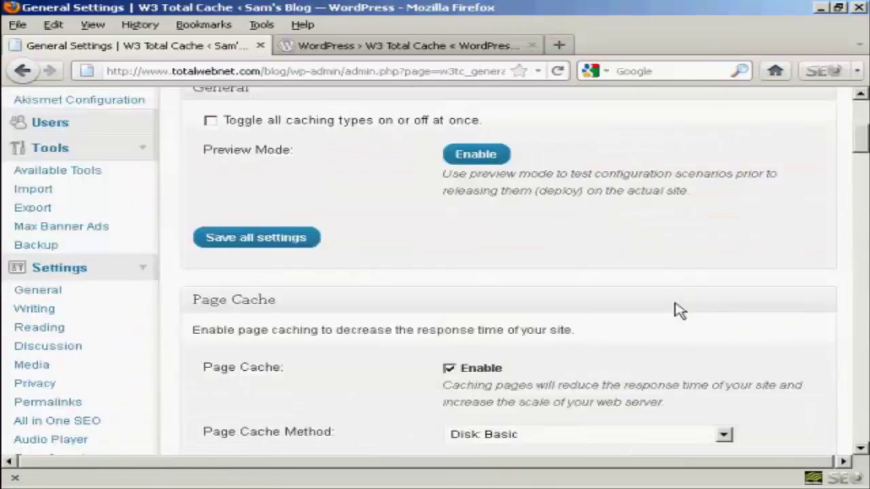
scroll(416, 312, down, 5)
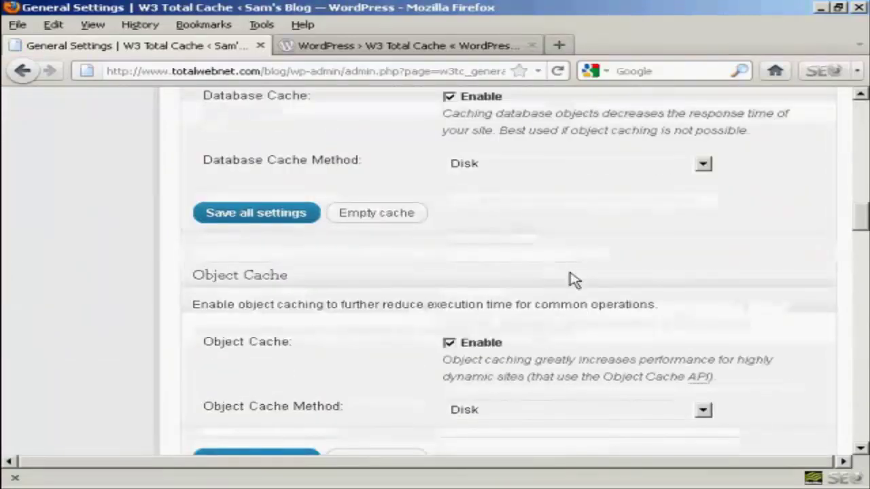
scroll(571, 275, down, 10)
scroll(571, 275, down, 3)
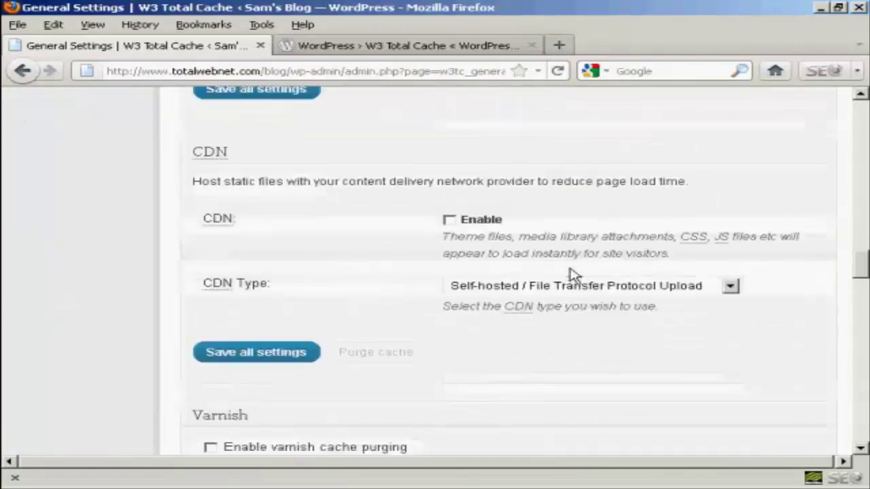
scroll(571, 275, down, 9)
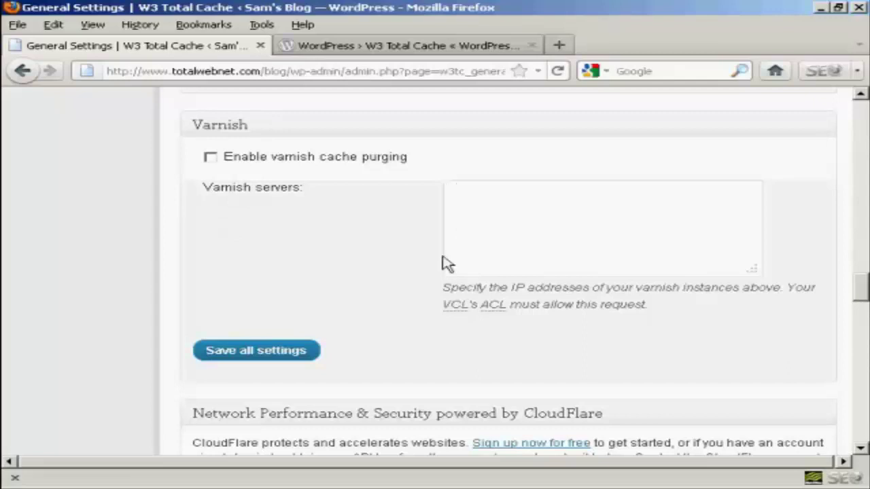
scroll(326, 254, down, 7)
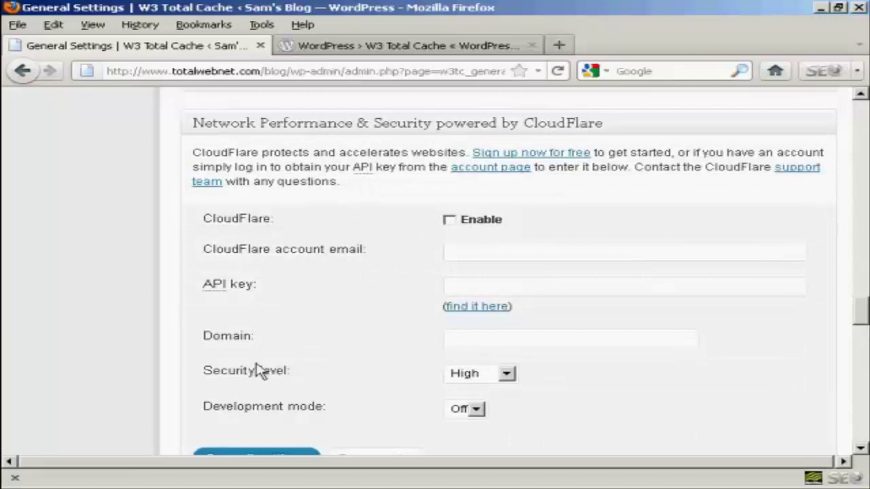
scroll(376, 254, down, 3)
scroll(375, 224, down, 3)
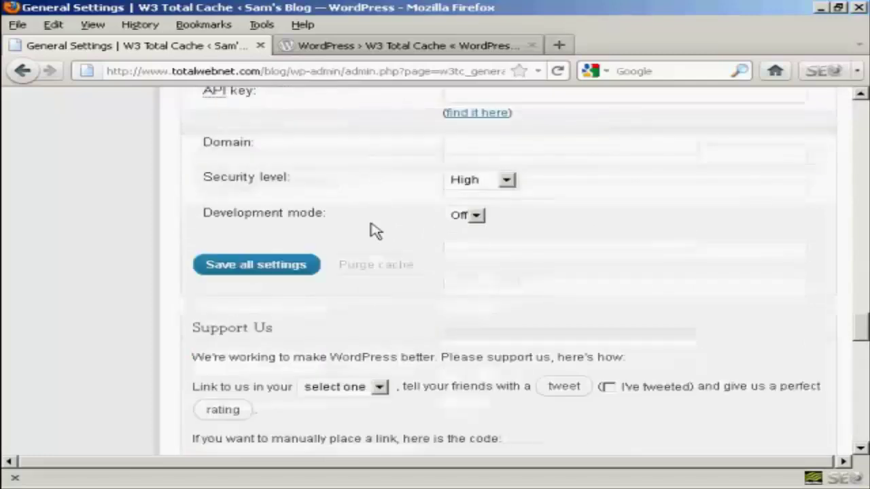
scroll(374, 192, down, 9)
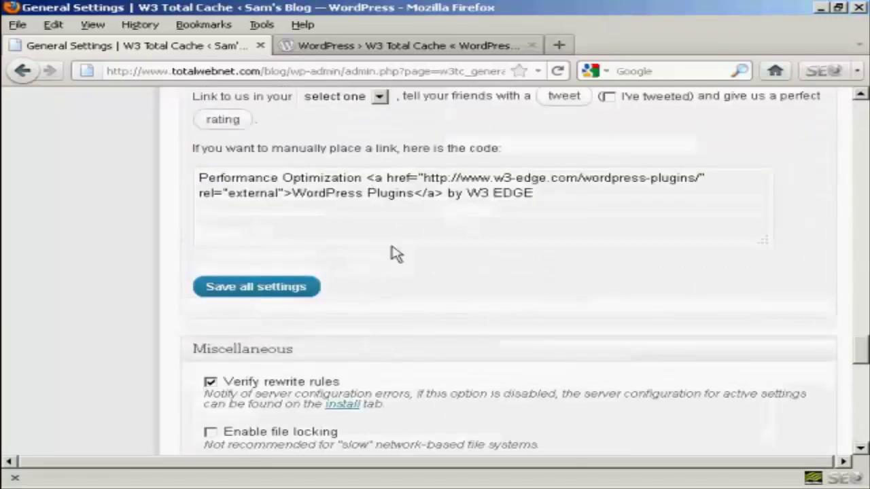
scroll(439, 330, down, 3)
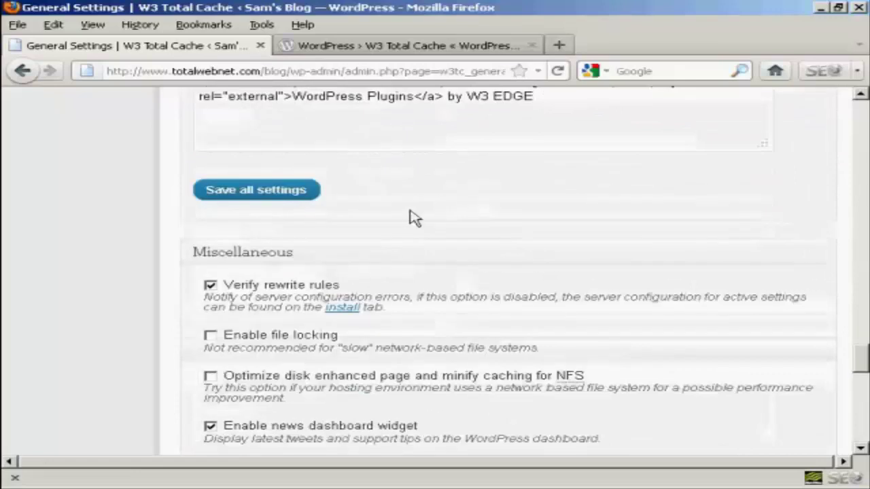
scroll(412, 218, down, 3)
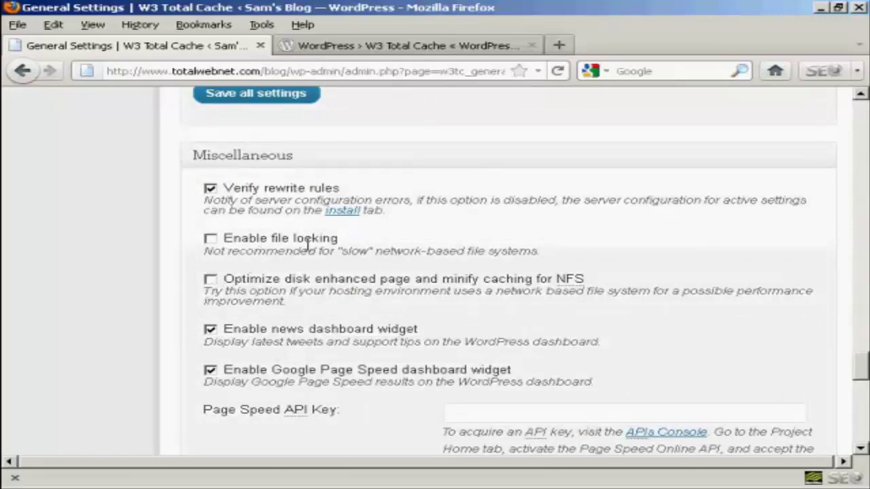
scroll(462, 245, down, 3)
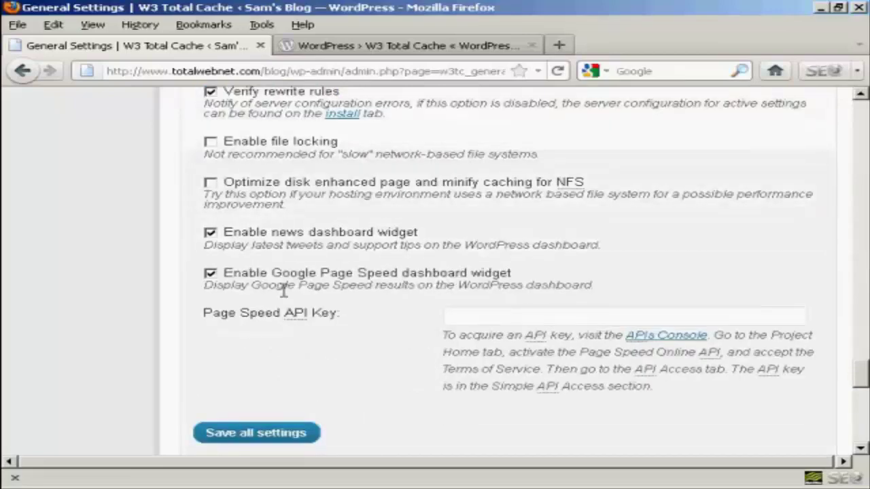
scroll(229, 326, down, 3)
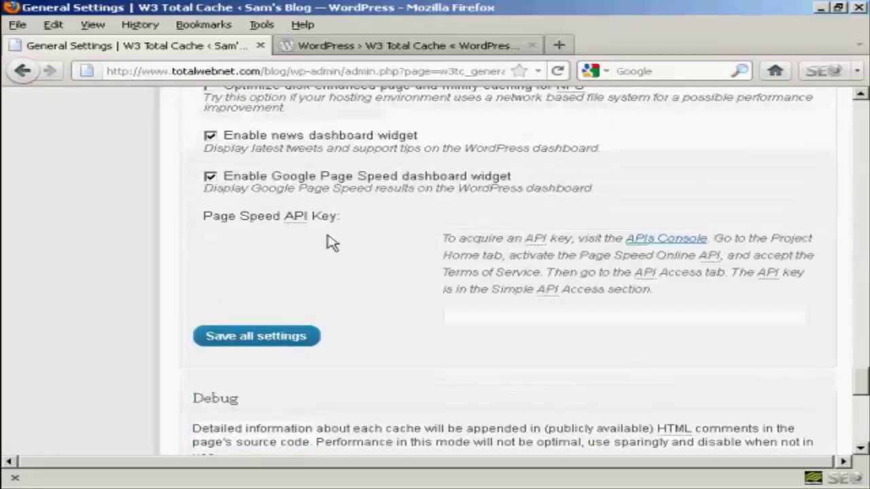
scroll(332, 243, down, 6)
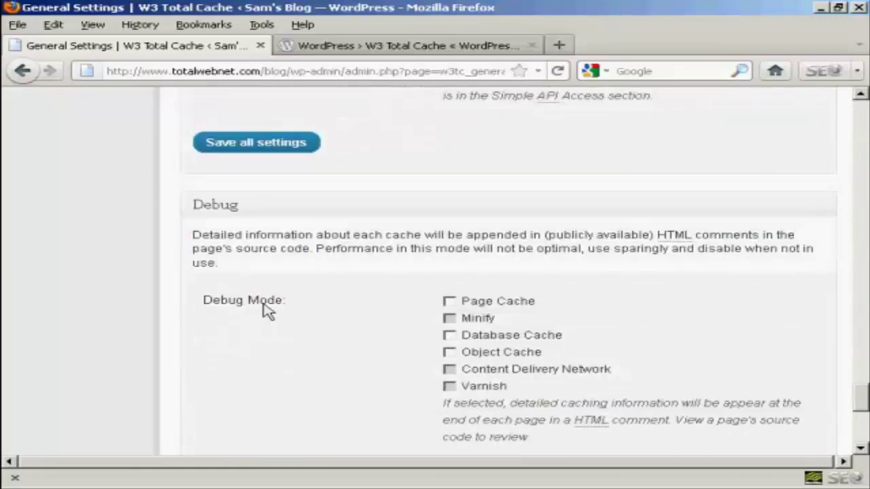
scroll(267, 312, down, 3)
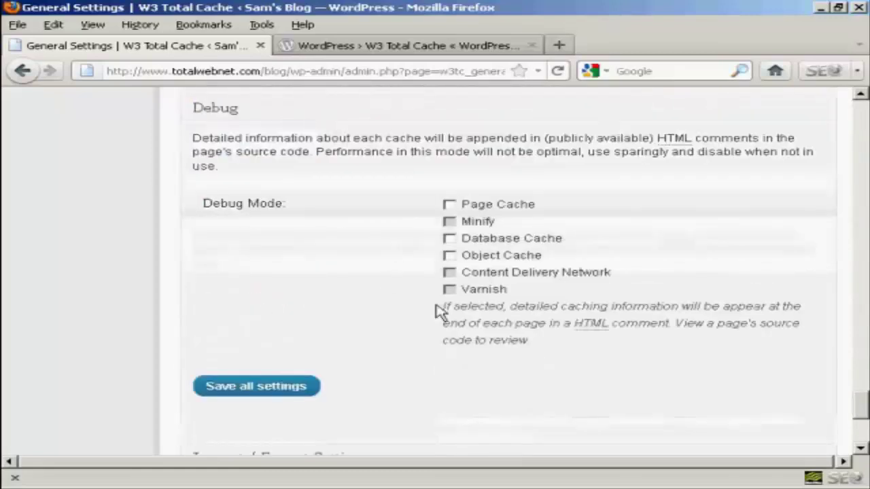
scroll(345, 283, down, 6)
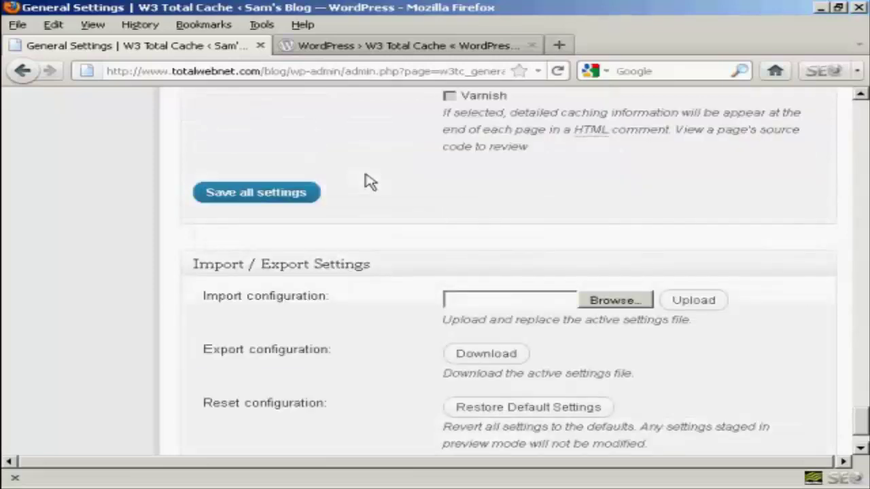
Save all settings on the W3 Total Cache General Settings page.
scroll(368, 182, down, 3)
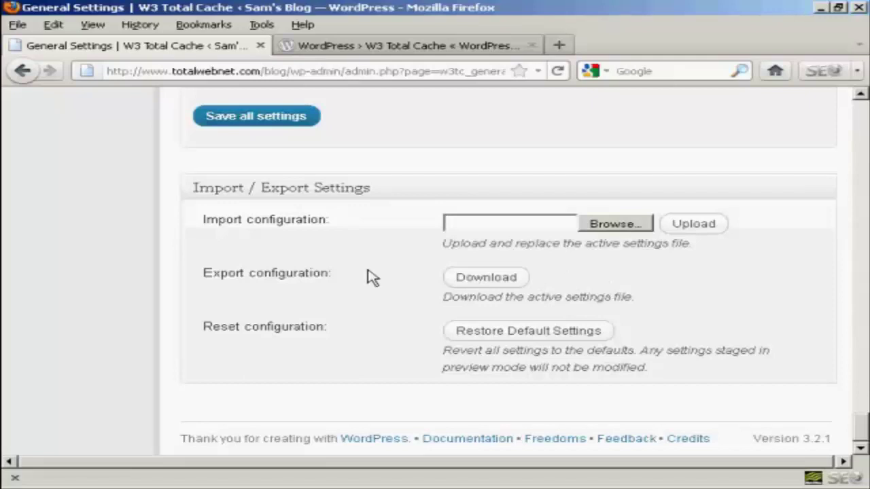
click(285, 118)
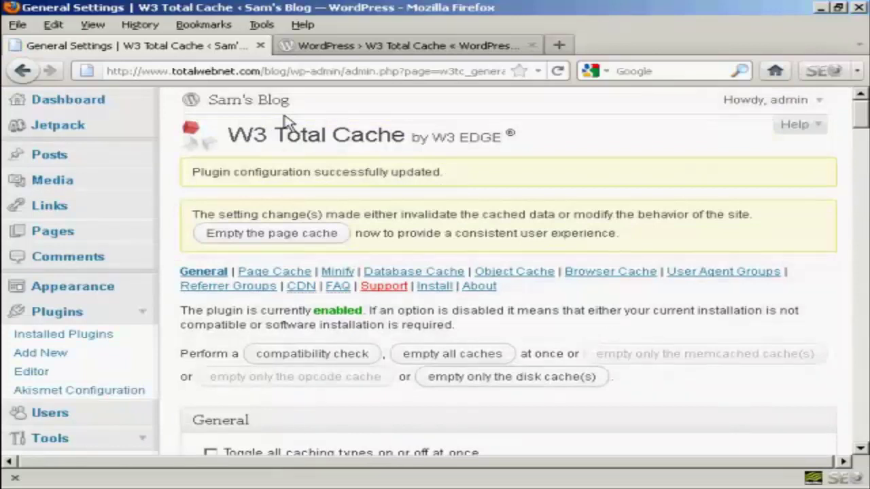
Empty the page cache from the notice, then review the General Settings page back to the top.
click(282, 238)
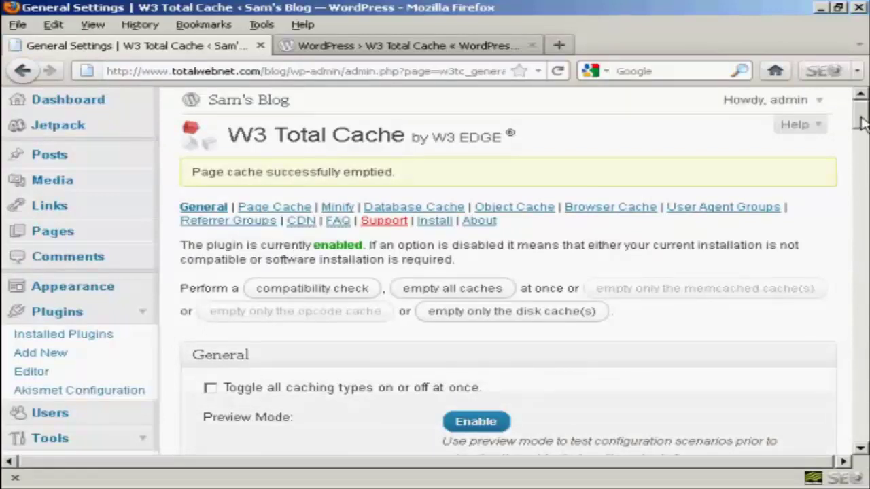
drag(861, 122, 862, 140)
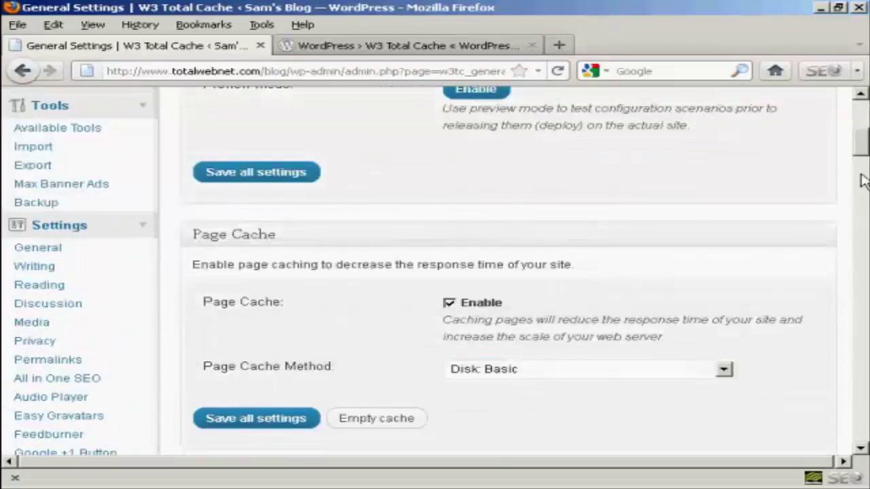
scroll(364, 269, down, 5)
scroll(330, 278, down, 2)
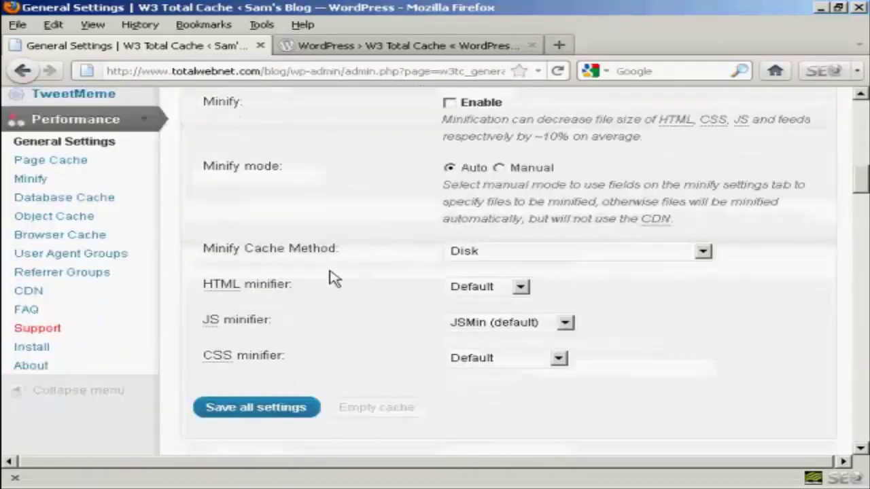
scroll(278, 226, up, 2)
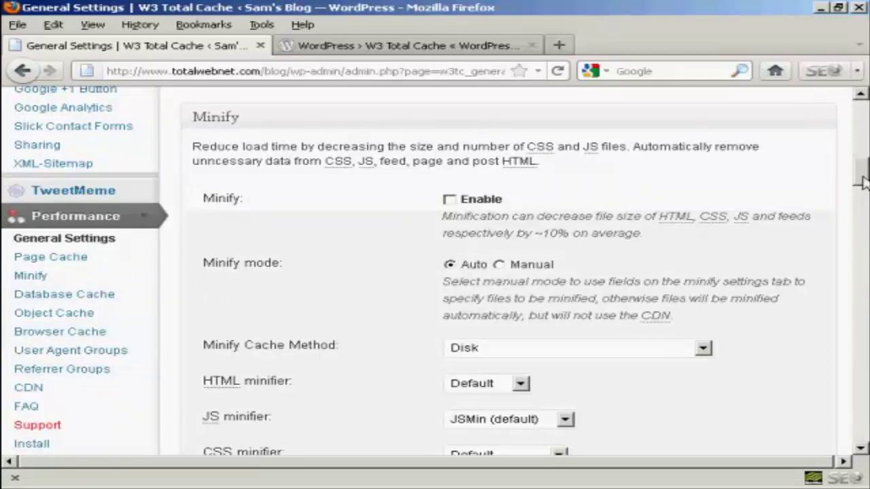
scroll(862, 116, up, 3)
scroll(863, 115, up, 10)
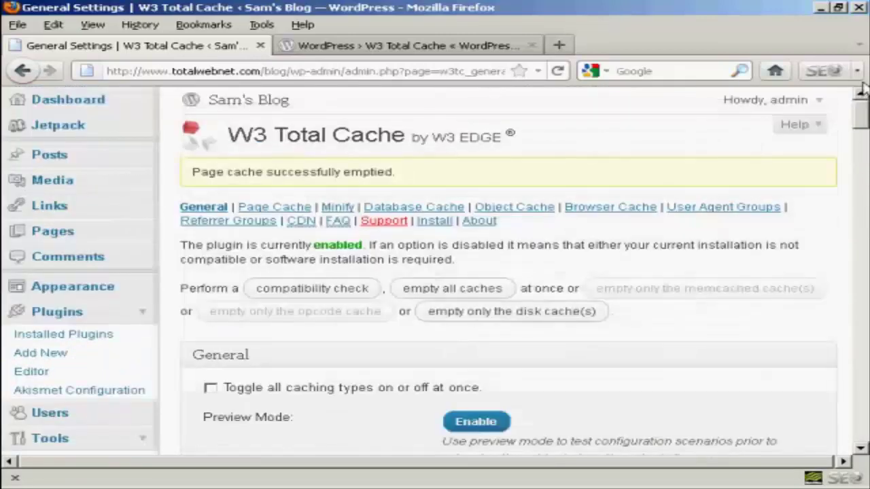
View the blog's public front page through the site-name link in the admin header.
click(245, 103)
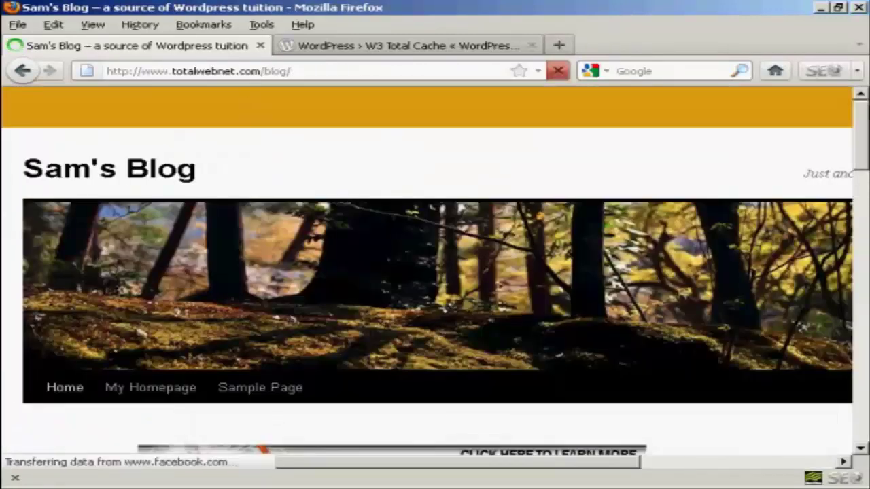
scroll(435, 272, down, 3)
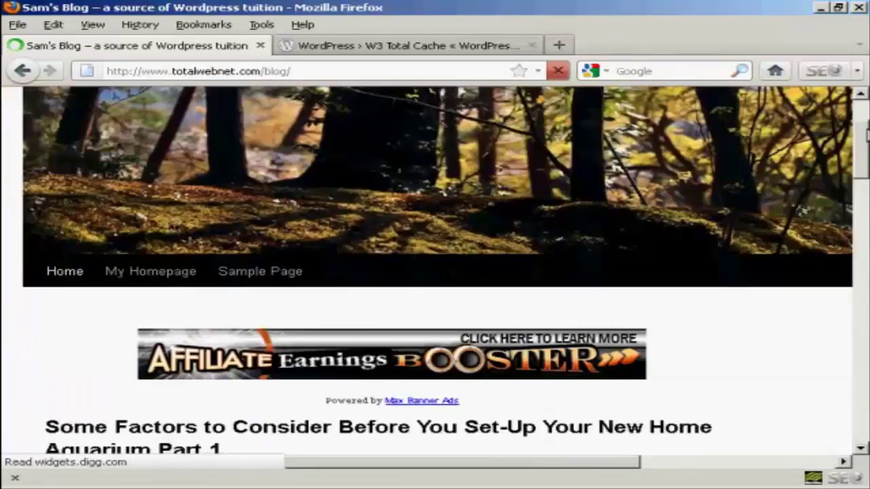
scroll(82, 94, up, 3)
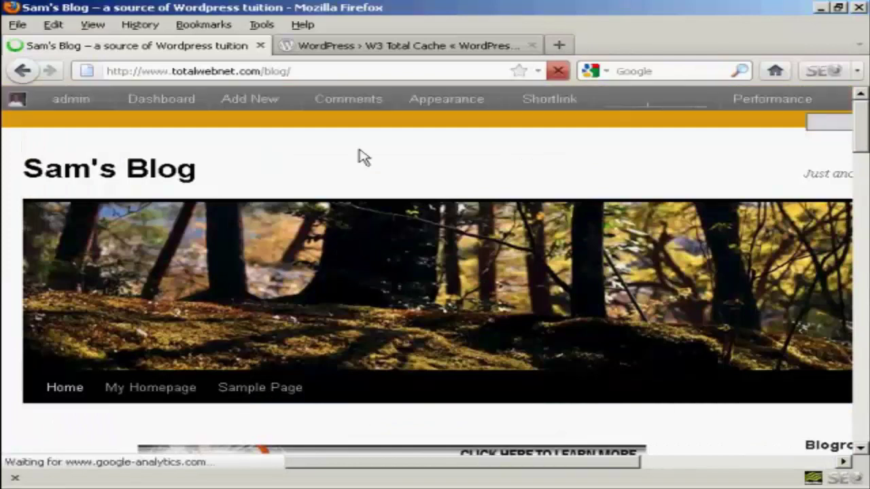
Log out of admin, then strip 'wp-login.php?loggedout=true' from the address to reload the home page.
mouse_move(70, 102)
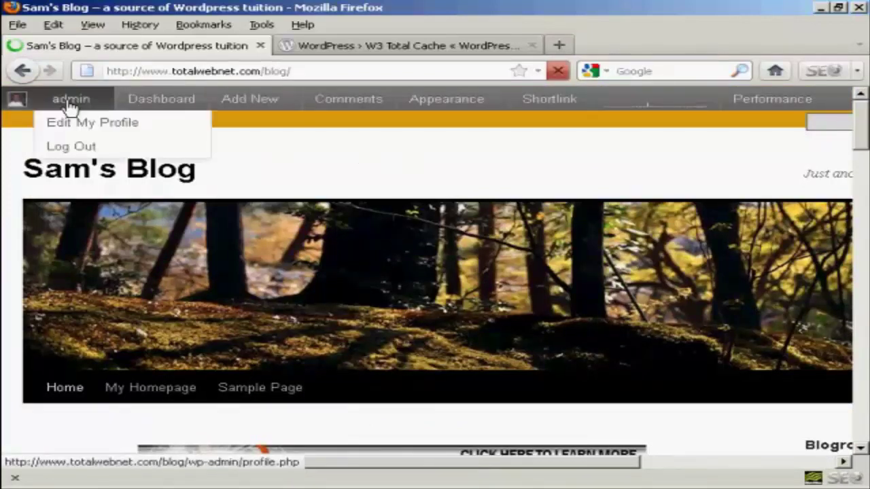
click(68, 149)
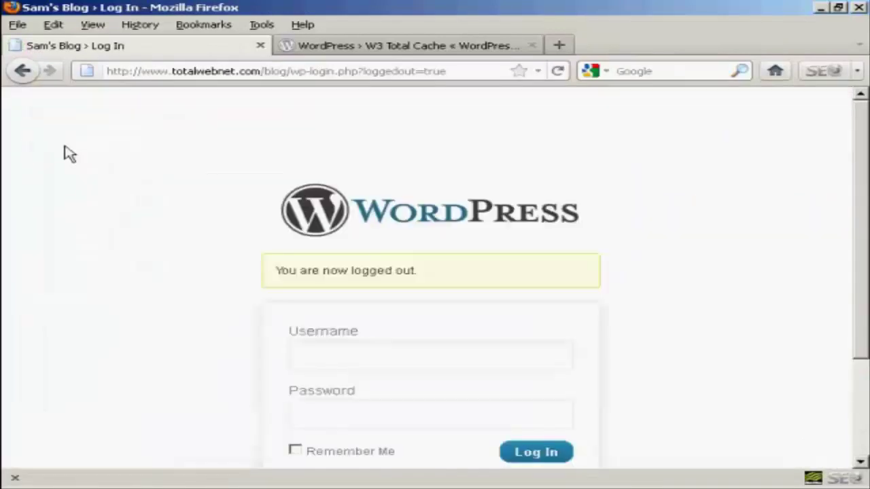
click(343, 68)
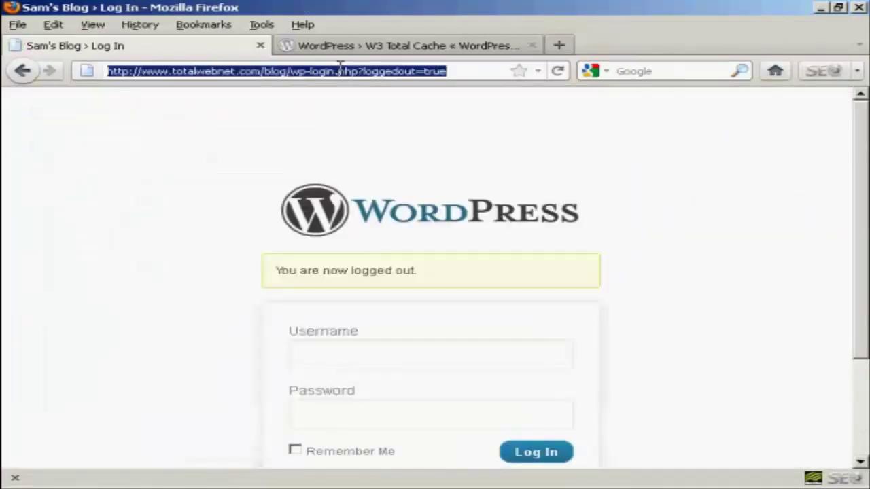
click(295, 72)
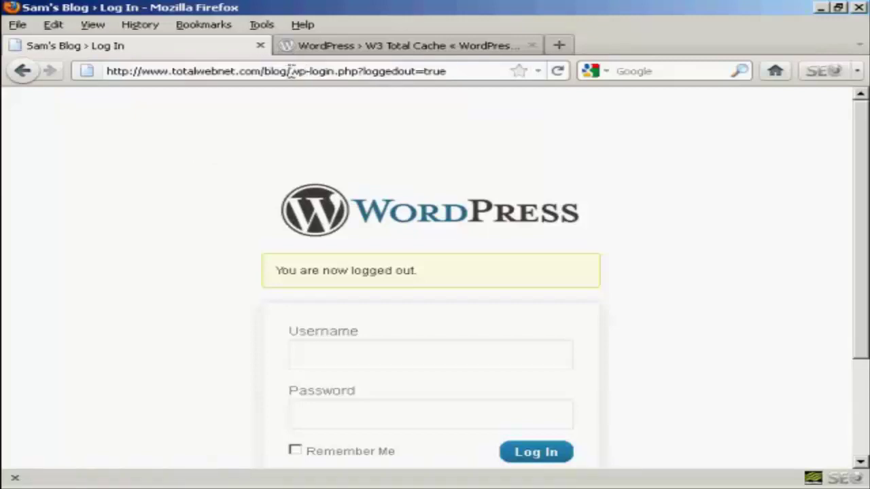
drag(291, 71, 466, 71)
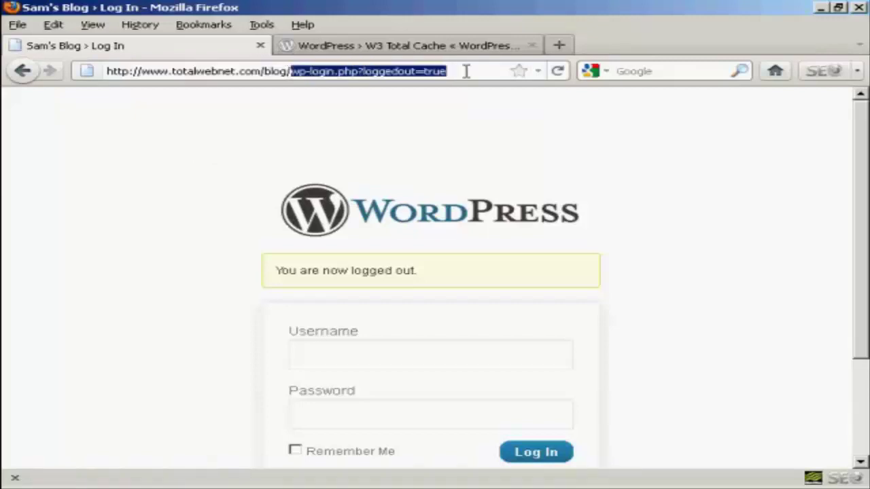
key(BackSpace)
key(Return)
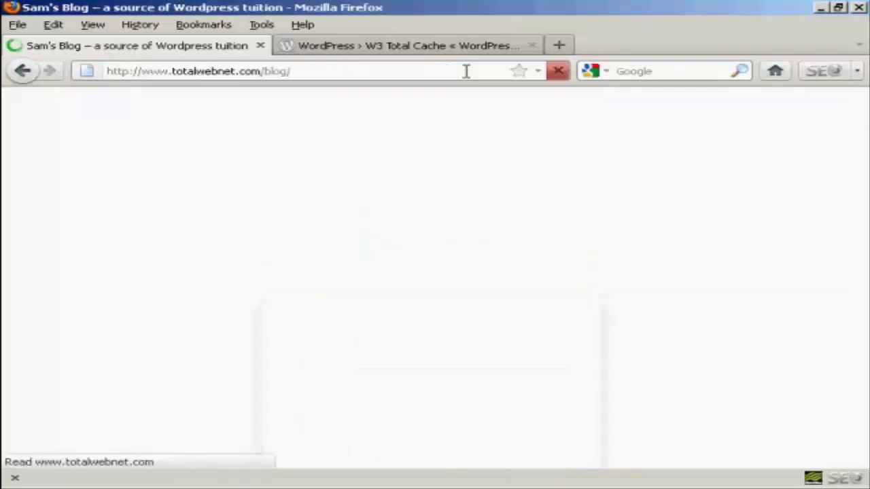